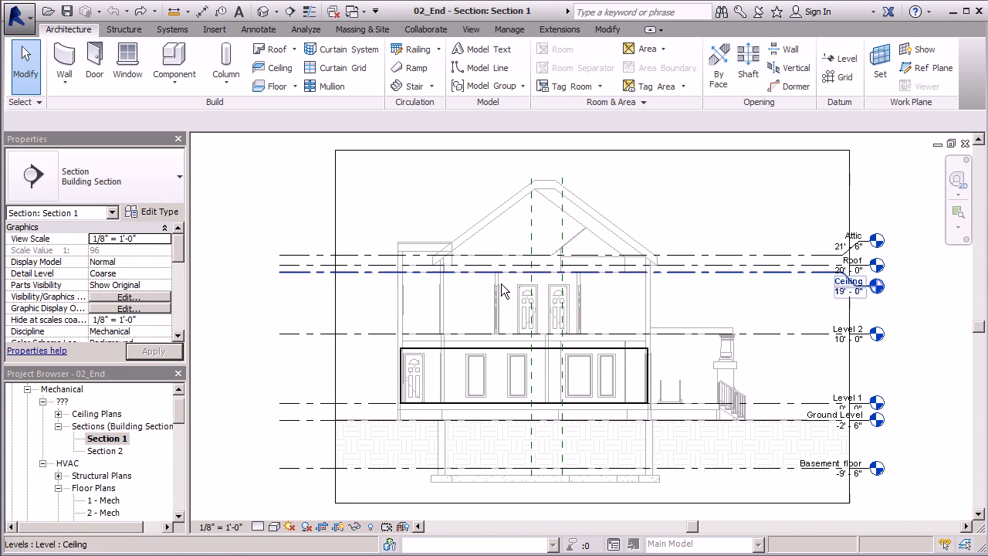
Open the 1 - Mech floor plan from the HVAC discipline.
scroll(552, 463, up, 2)
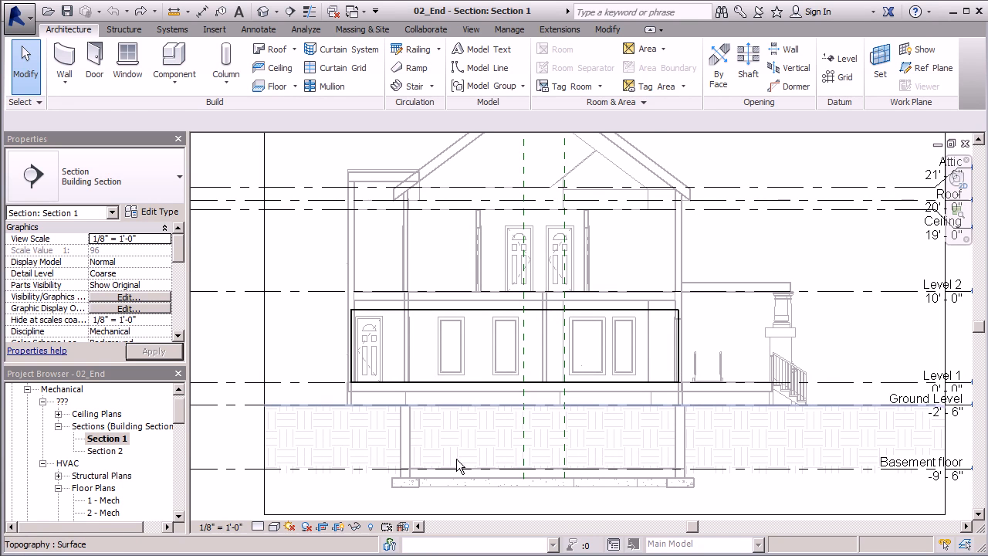
scroll(477, 428, down, 2)
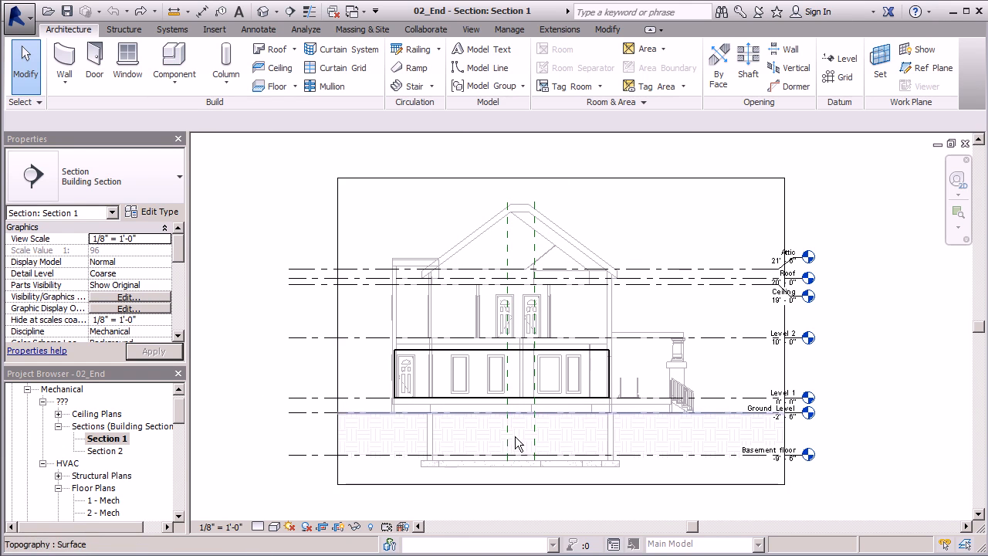
scroll(516, 438, up, 2)
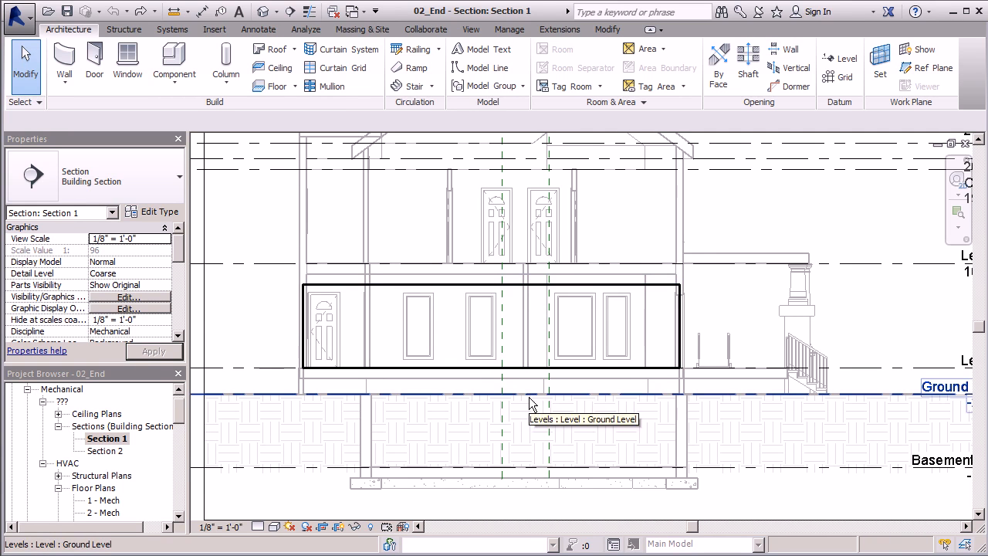
drag(180, 417, 180, 428)
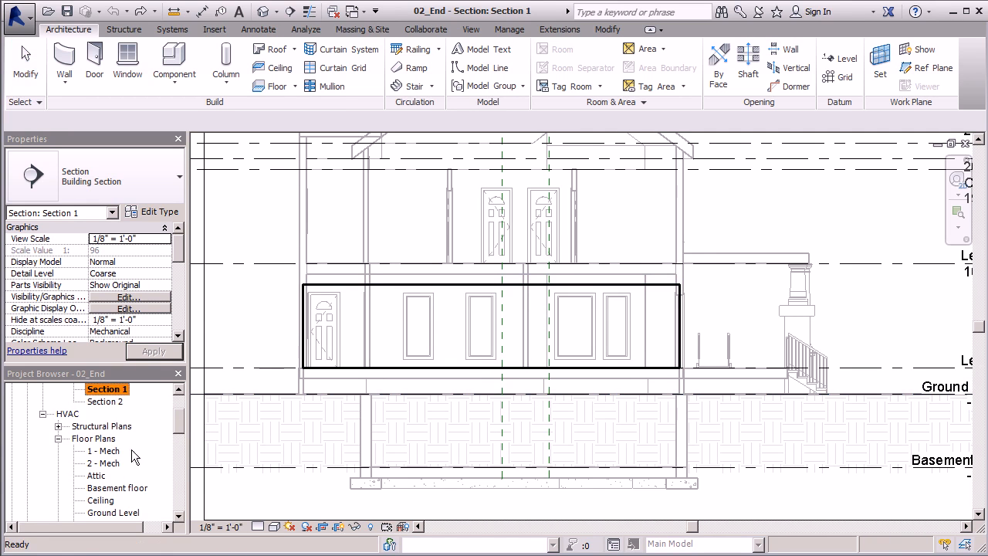
double_click(108, 452)
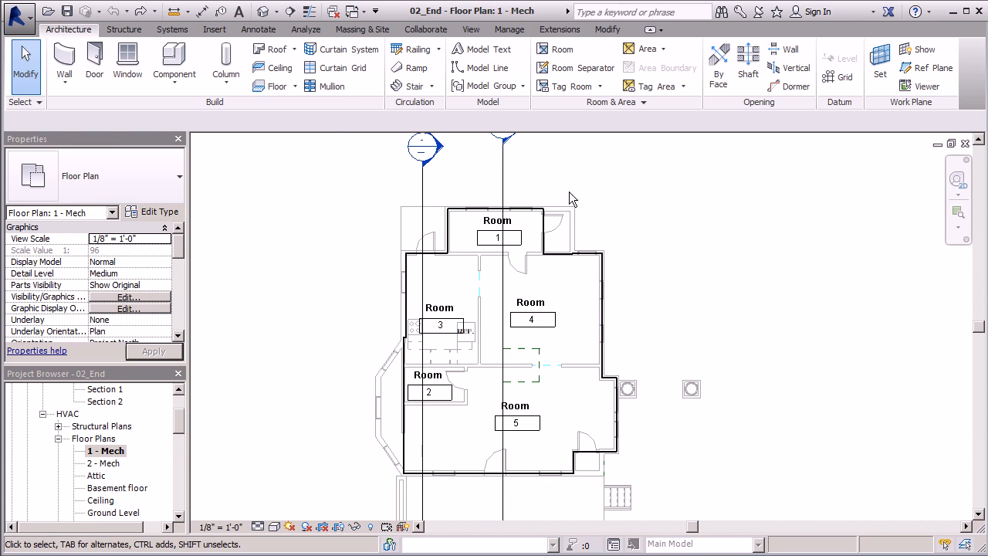
Start placing an air terminal and open the type properties of the Supply Diffuser.
click(190, 32)
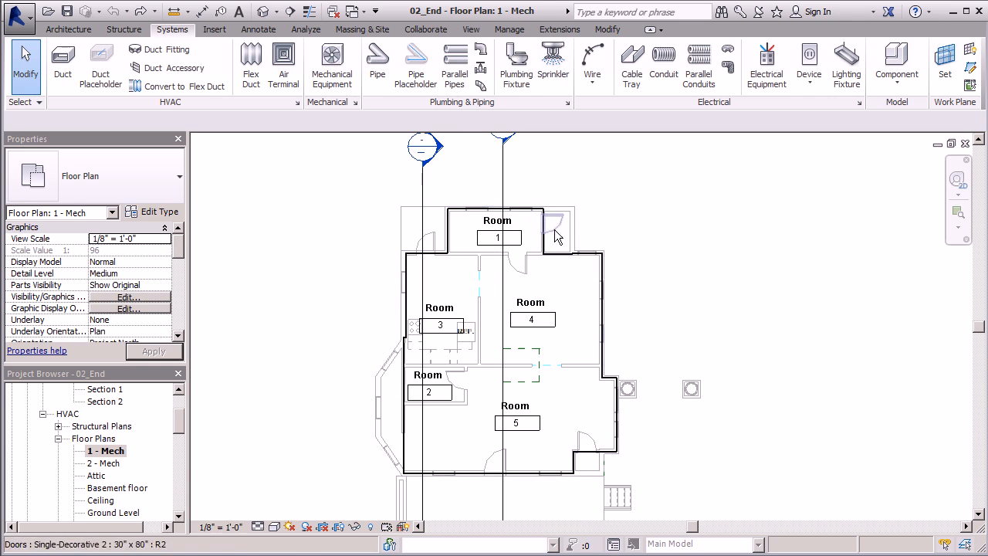
click(280, 63)
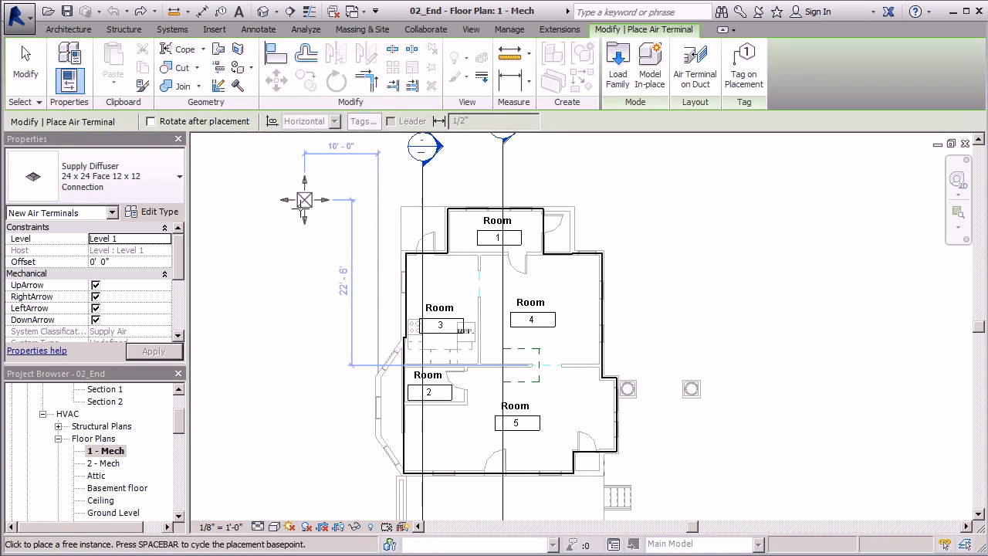
click(179, 178)
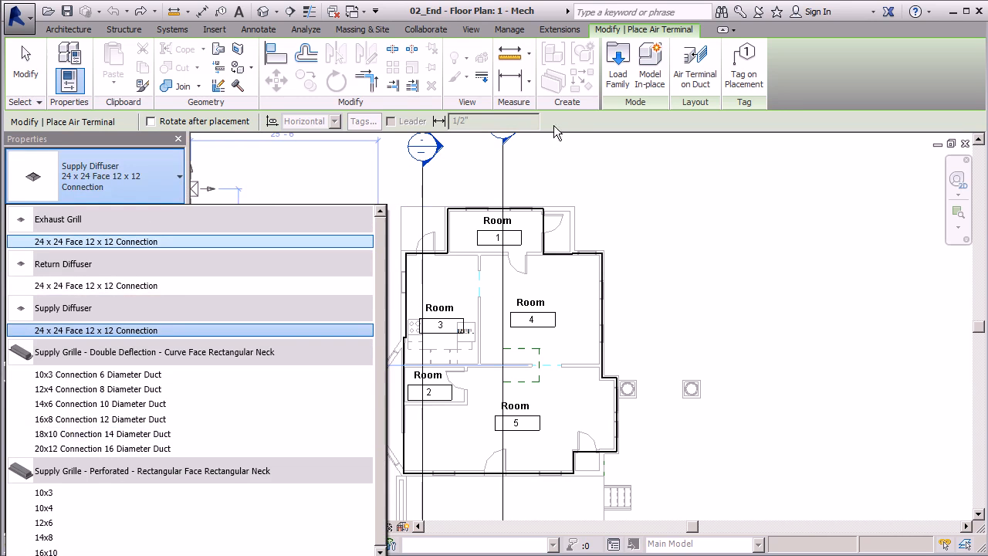
click(180, 178)
click(136, 214)
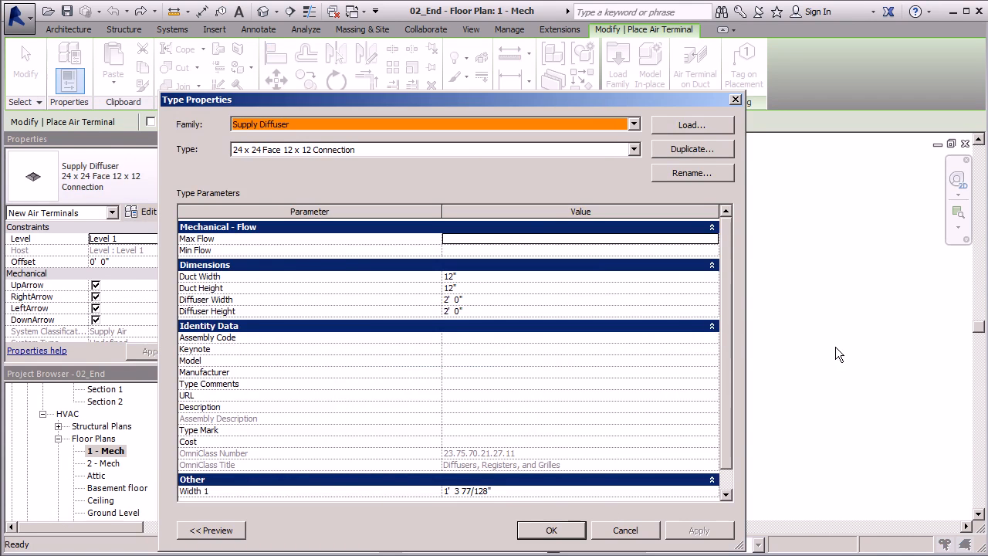
Browse the US Imperial family library to Mechanical, MEP, Air-Side Components, Air Terminals for loading a family.
click(672, 128)
drag(663, 201, 661, 251)
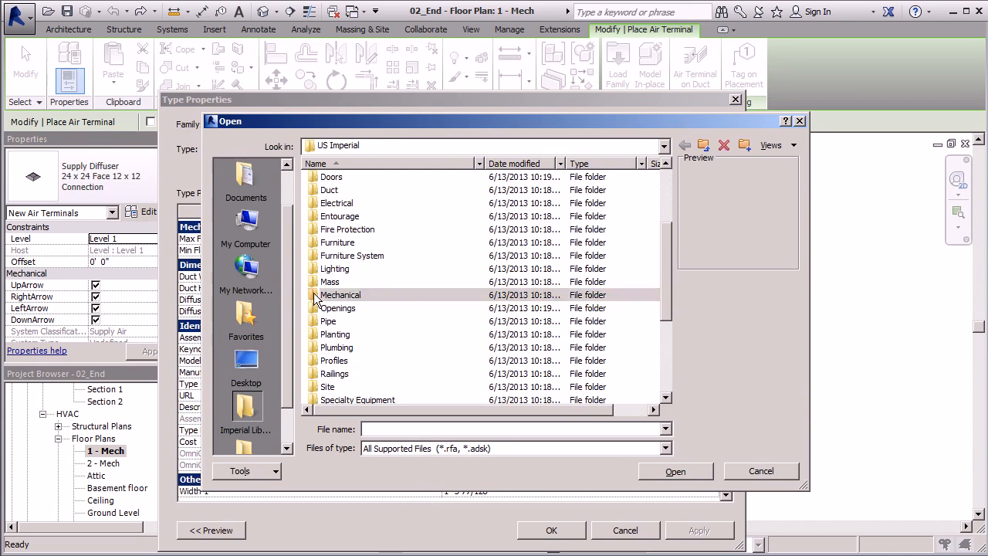
double_click(315, 298)
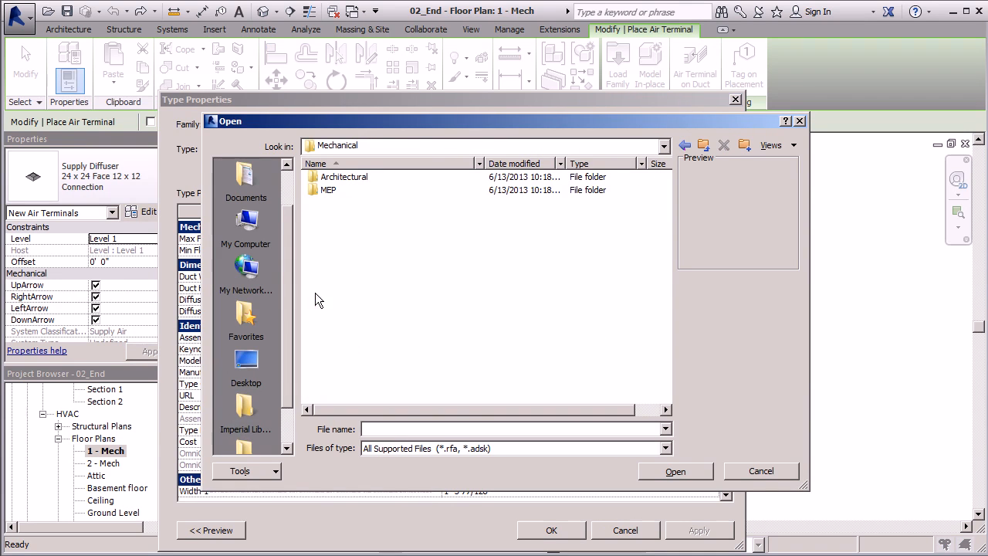
double_click(317, 191)
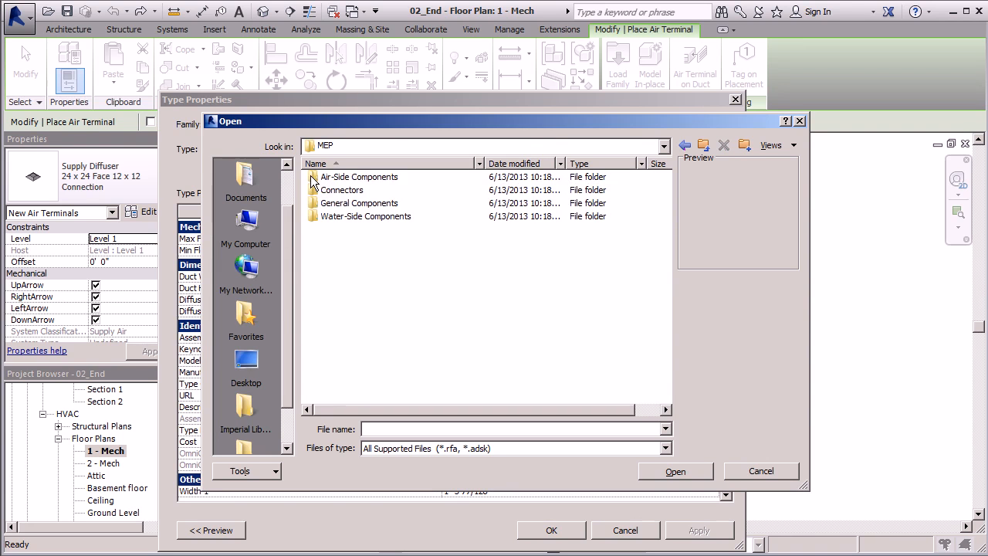
double_click(311, 176)
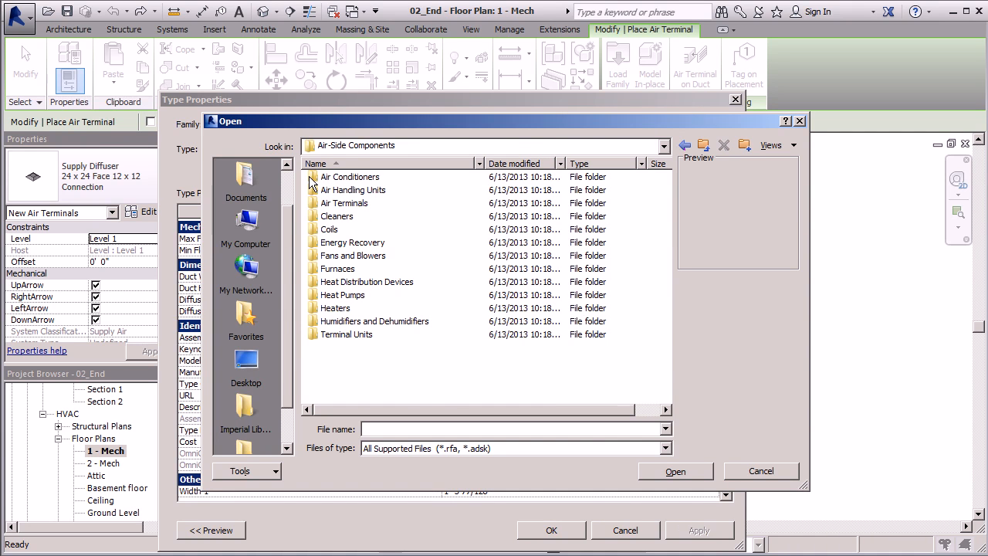
double_click(315, 205)
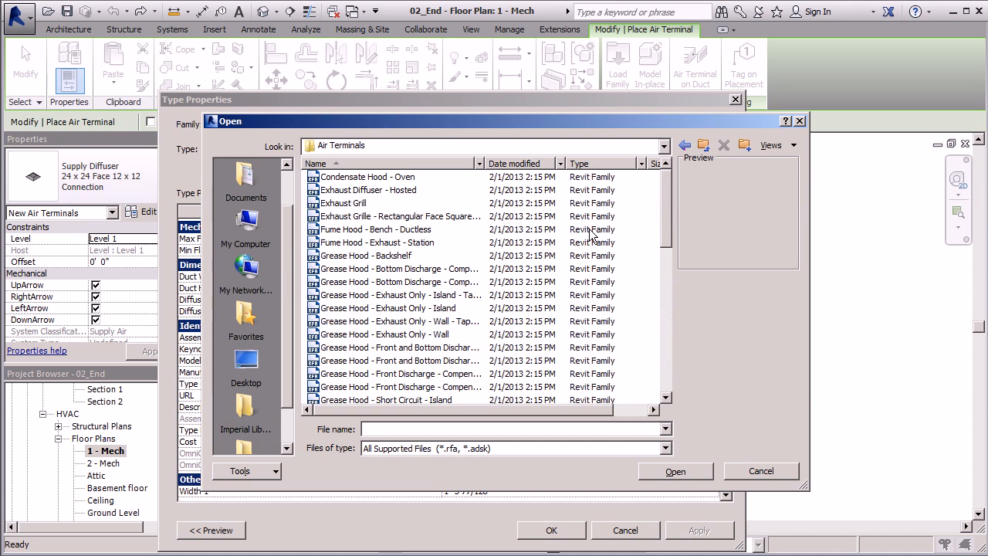
Load the Supply Register - Rectangular - Floor Mounted family and accept its 6"x4" type for placement.
drag(665, 187, 661, 351)
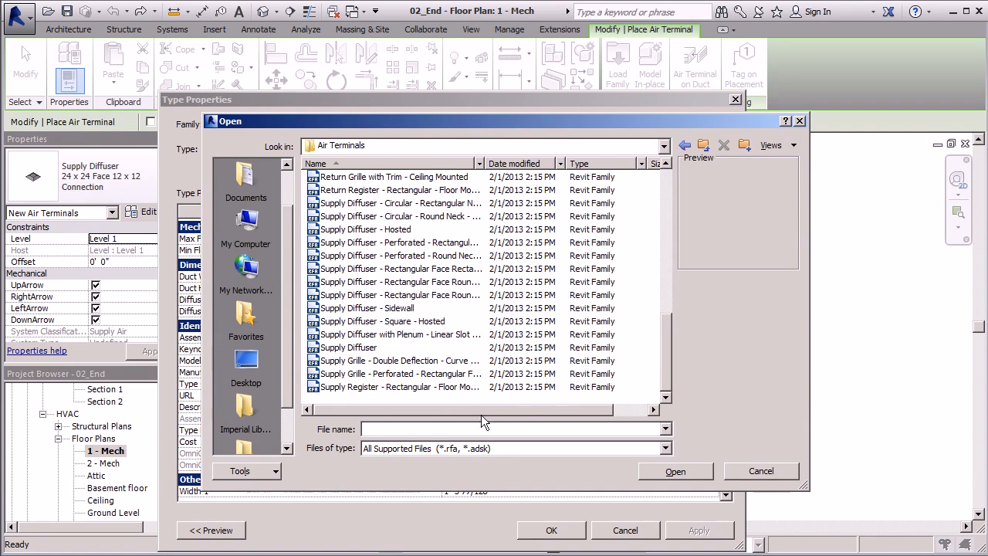
click(445, 388)
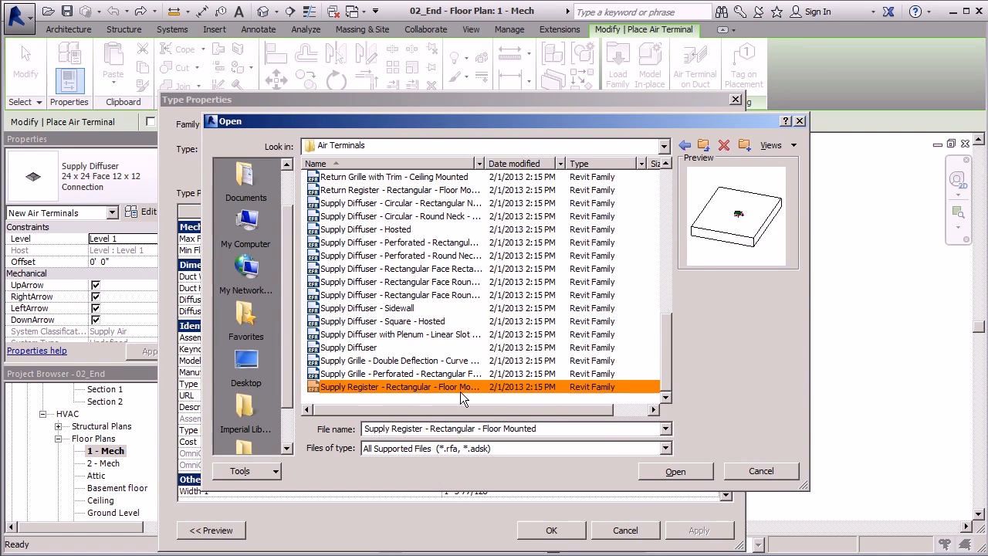
click(668, 472)
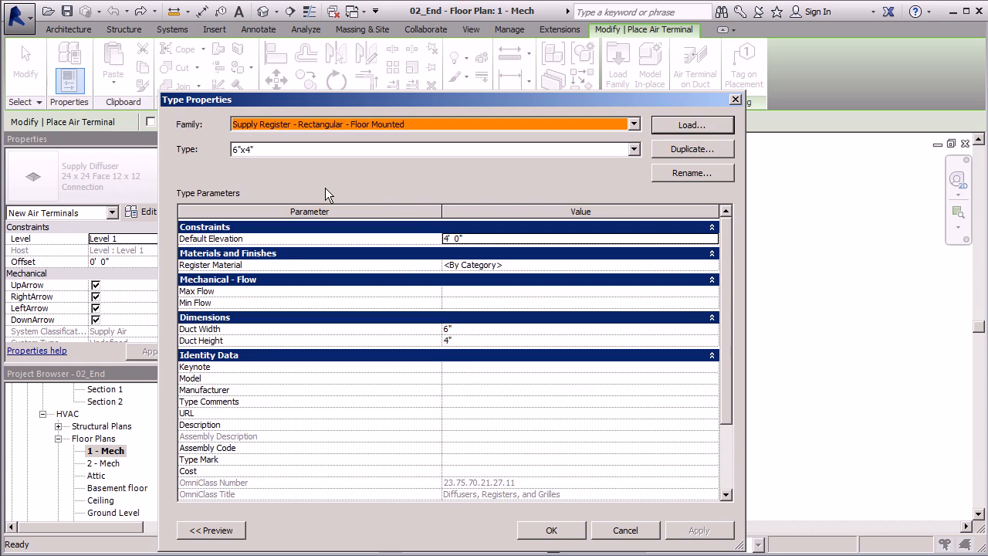
click(568, 531)
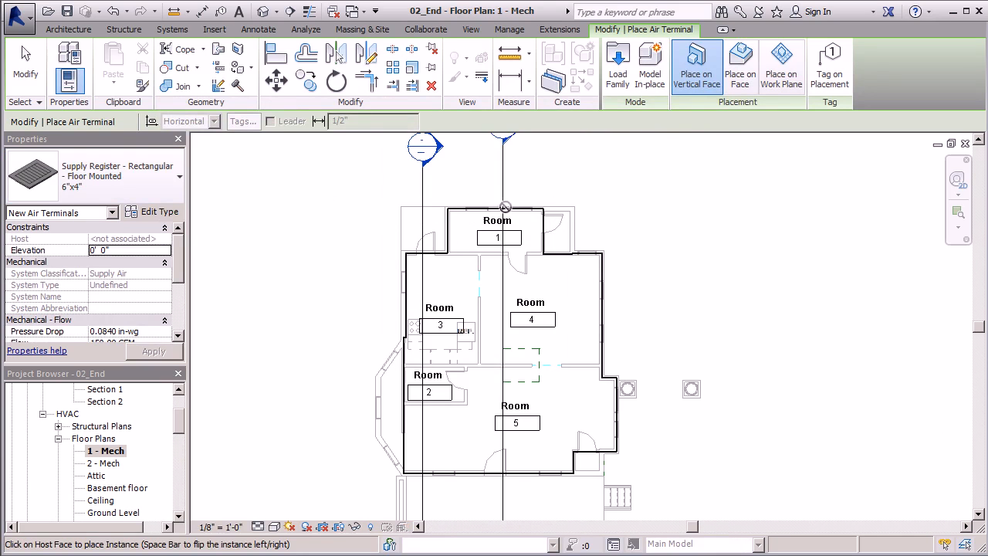
Set placement to the Level 1 work plane and place a supply register in Room 1 near its upper exterior wall.
click(780, 85)
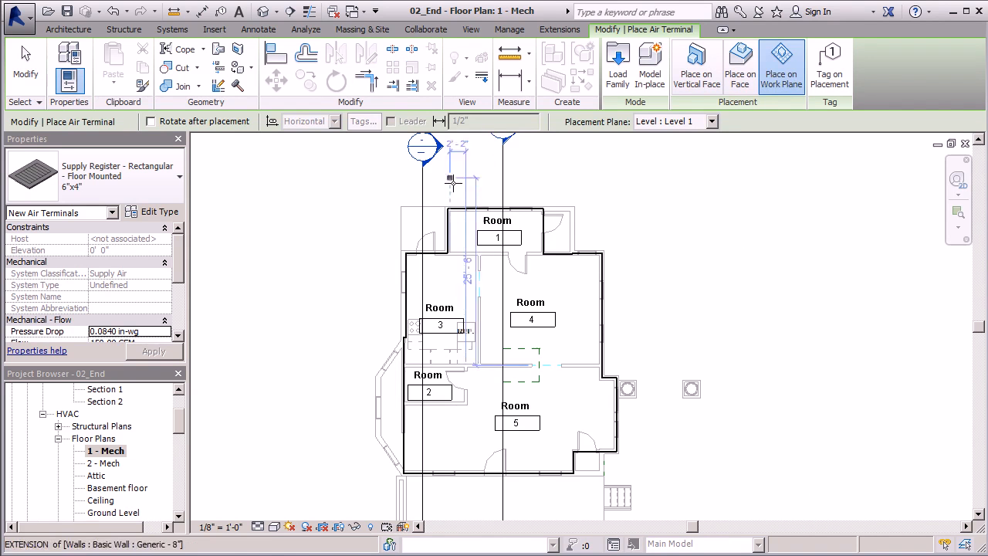
scroll(462, 207, up, 3)
scroll(397, 197, down, 3)
scroll(446, 203, up, 5)
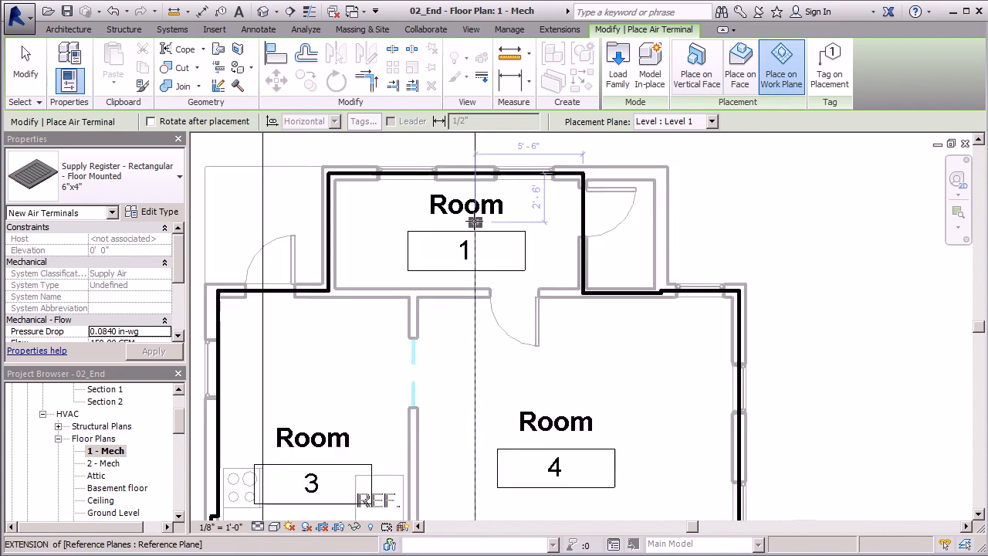
click(455, 180)
Place two supply registers along Room 5's lower exterior wall, one on each side of the door.
scroll(463, 158, down, 4)
scroll(465, 147, down, 5)
scroll(422, 285, up, 6)
scroll(534, 432, up, 3)
scroll(541, 438, up, 2)
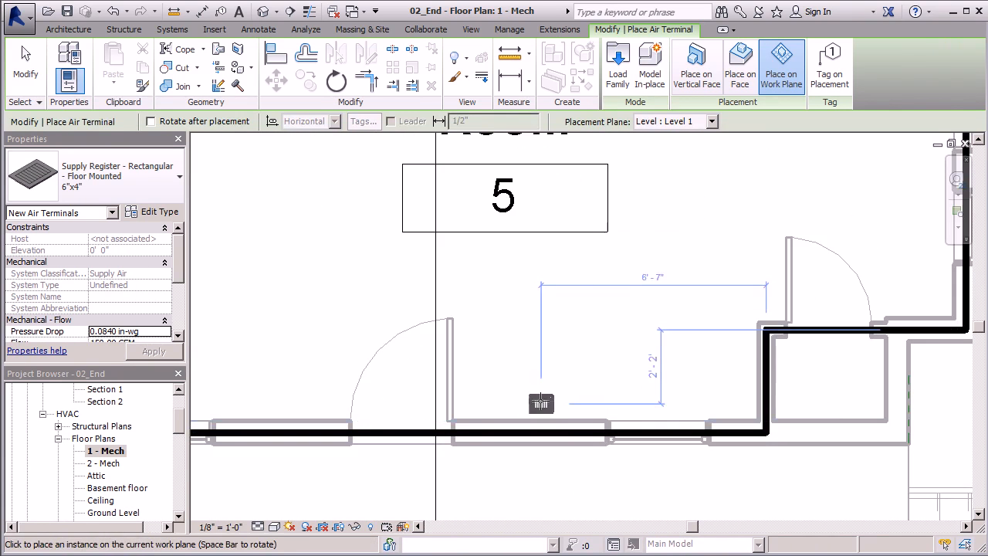
scroll(532, 340, down, 2)
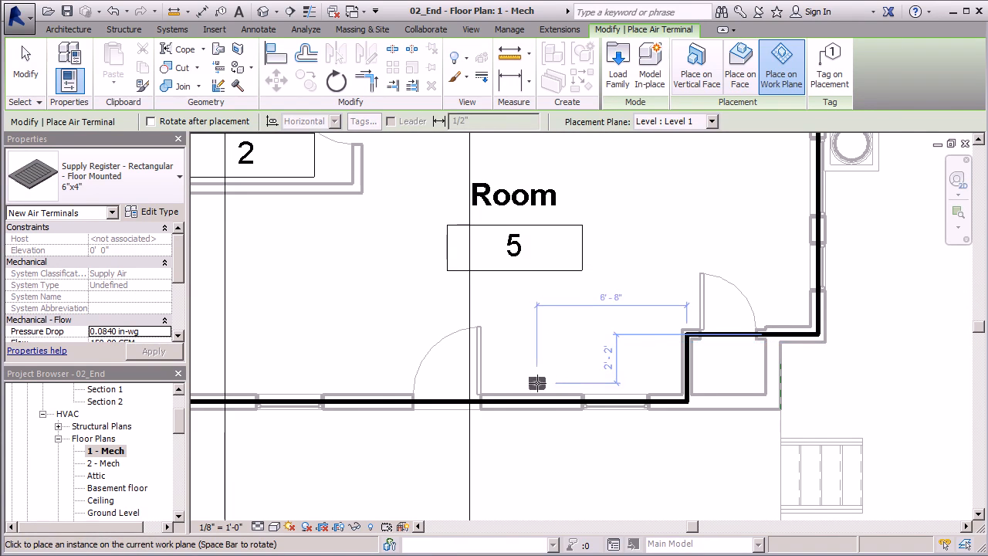
click(548, 386)
scroll(703, 324, down, 2)
scroll(436, 369, up, 3)
click(411, 362)
Place a supply register in Room 5 beside the right-hand exterior wall between its windows, and end placement.
scroll(386, 386, down, 4)
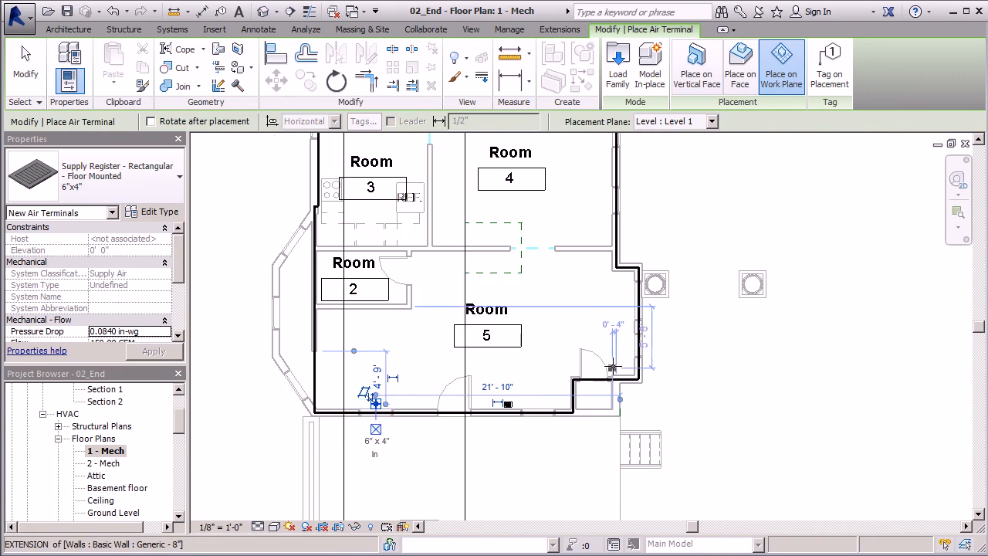
scroll(620, 344, up, 4)
scroll(575, 302, down, 3)
scroll(571, 302, up, 4)
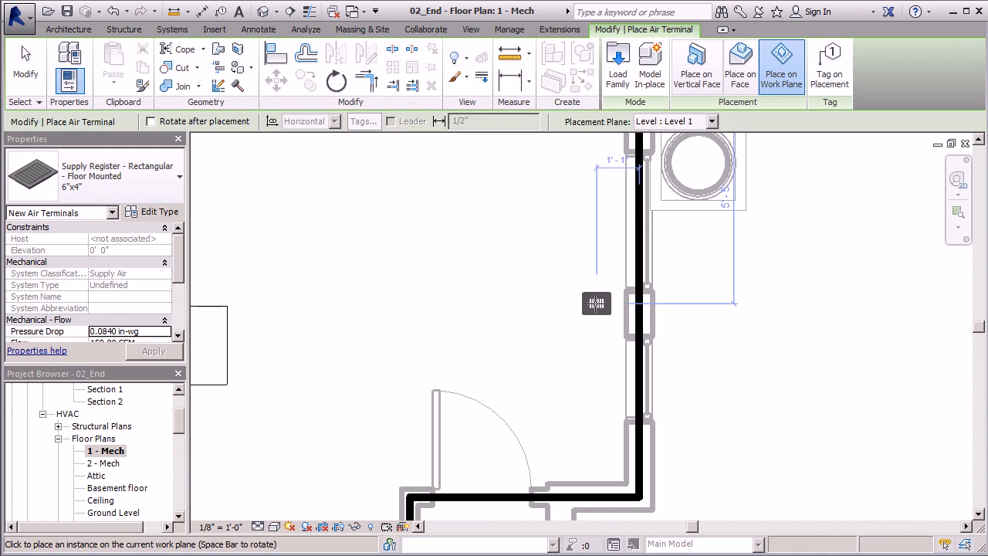
click(596, 302)
key(Escape)
key(Escape)
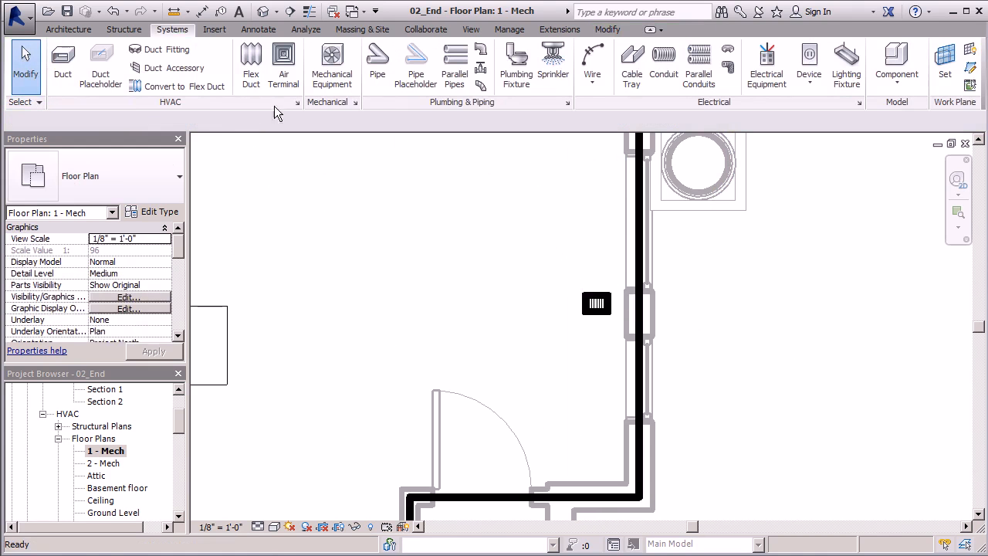
Rotate the register beside Room 5's right-hand wall by 90° so it runs parallel to that wall.
click(596, 303)
click(336, 80)
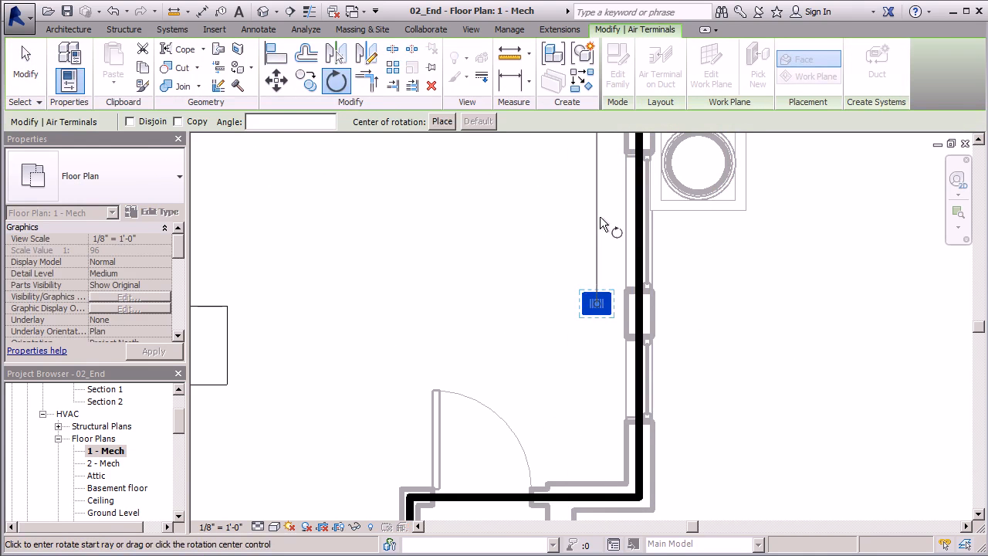
click(599, 220)
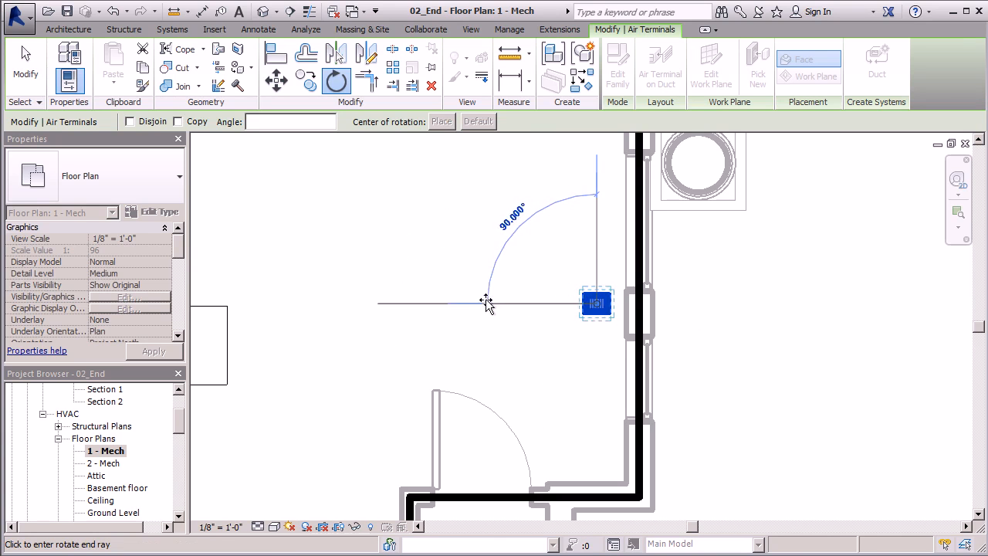
click(485, 301)
click(25, 73)
Copy the rotated Room 5 register up into Room 4, beside the upper window in the right-hand exterior wall.
scroll(508, 435, down, 4)
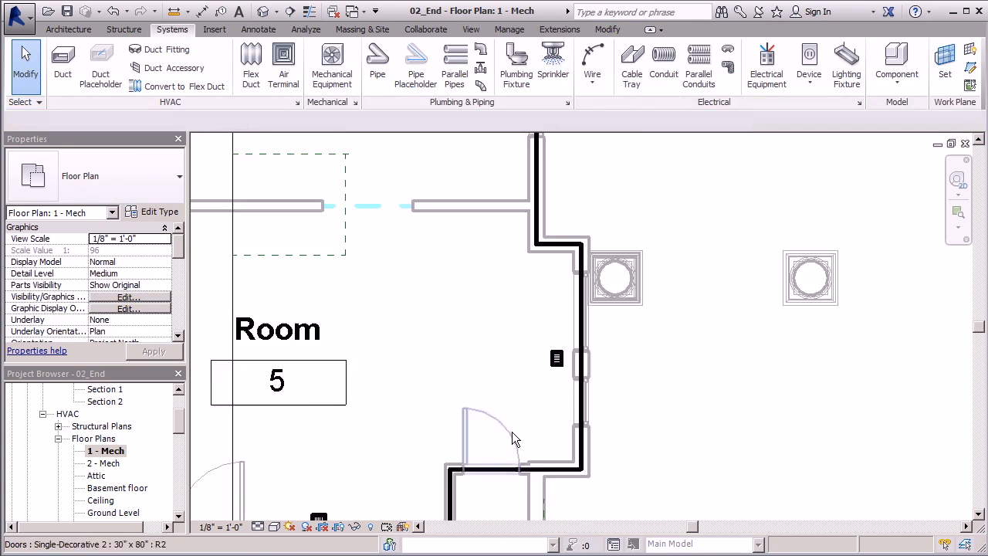
click(561, 375)
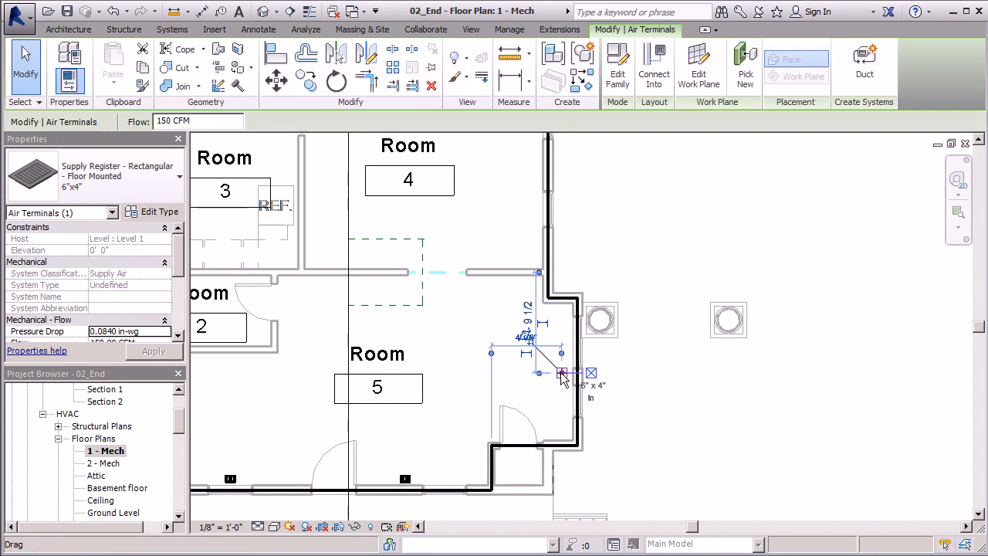
click(315, 91)
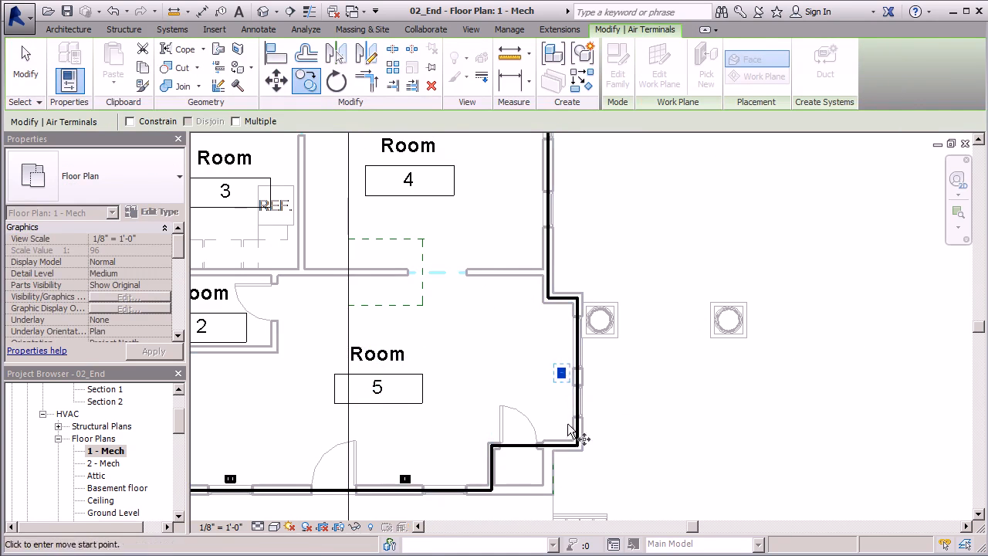
scroll(572, 425, down, 4)
click(568, 399)
scroll(550, 265, up, 1)
scroll(546, 264, up, 4)
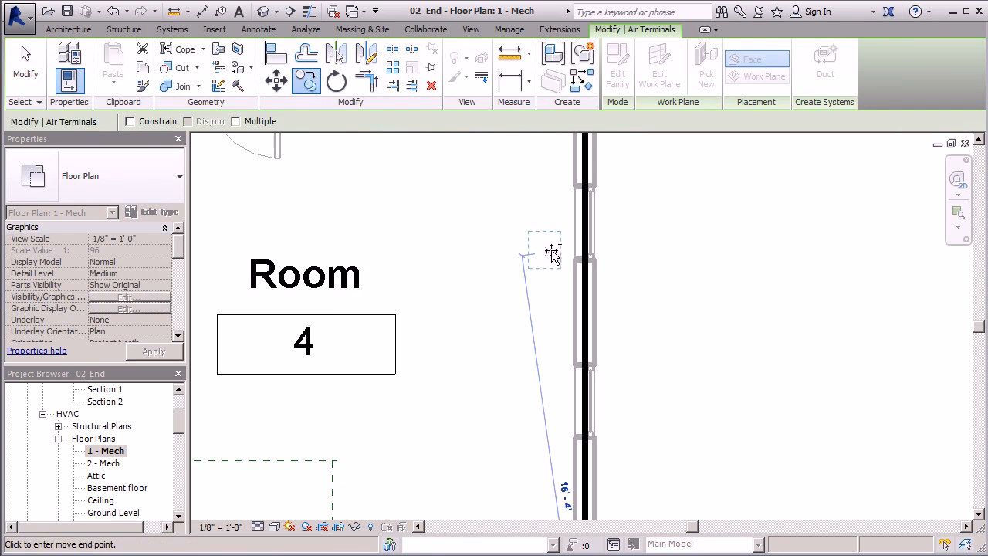
click(549, 230)
scroll(600, 285, down, 5)
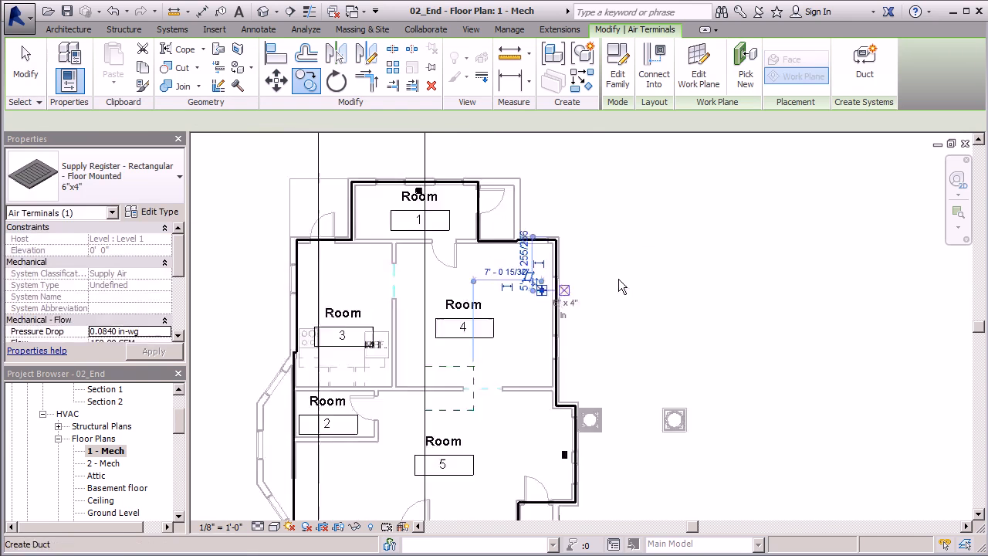
click(27, 87)
Copy the Room 4 supply register into Room 3, beside the exterior wall just above the stove, and clear the selection.
scroll(551, 301, up, 4)
click(592, 257)
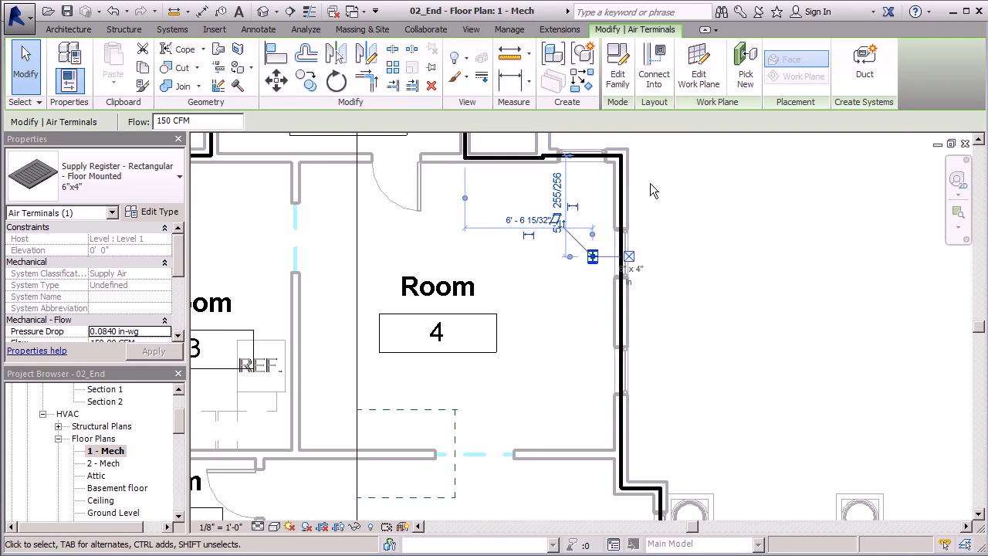
scroll(479, 231, down, 2)
scroll(353, 285, up, 2)
scroll(354, 284, up, 1)
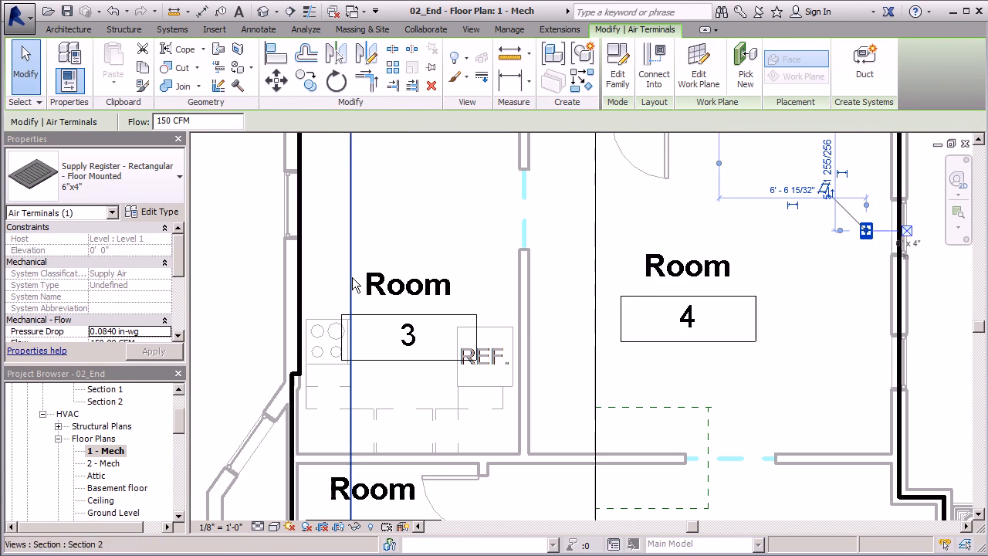
click(306, 81)
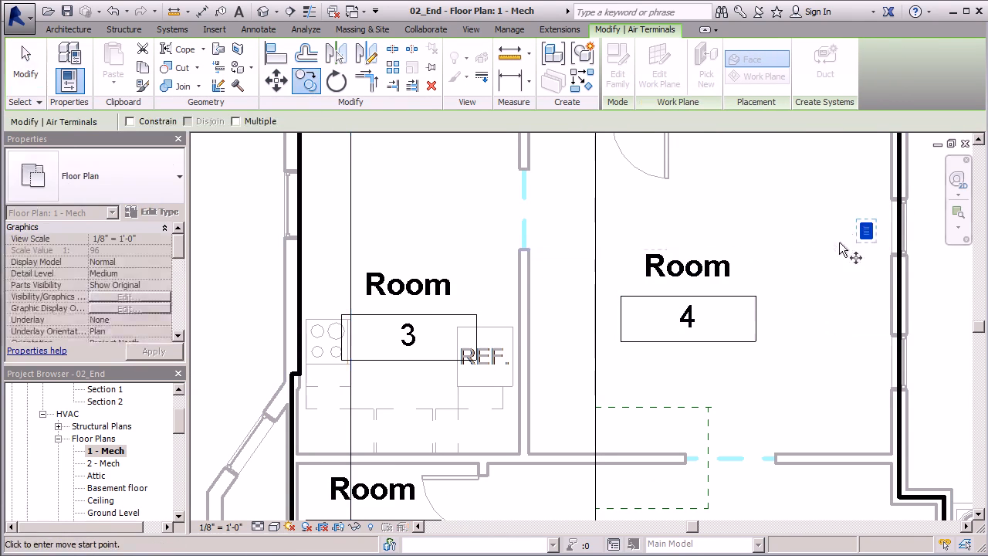
click(865, 254)
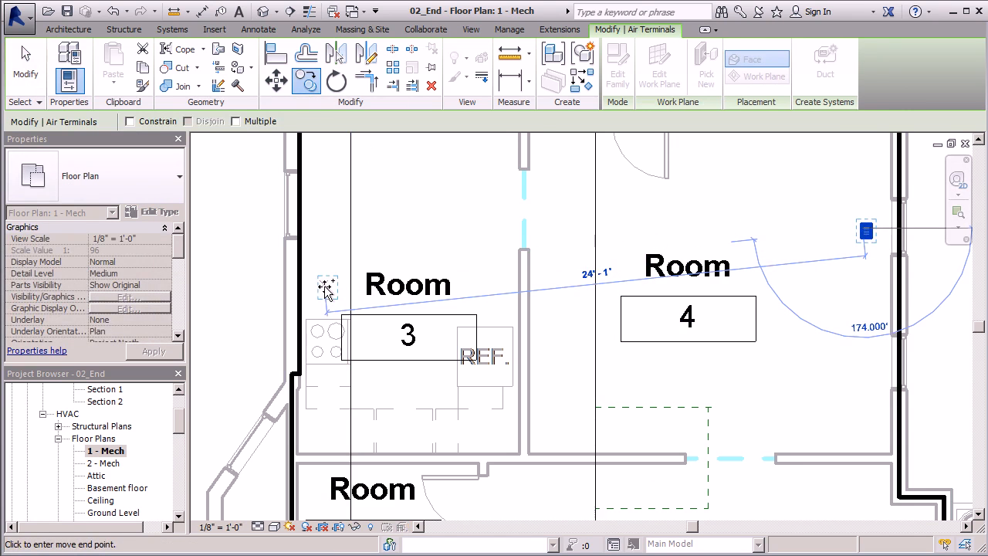
click(324, 280)
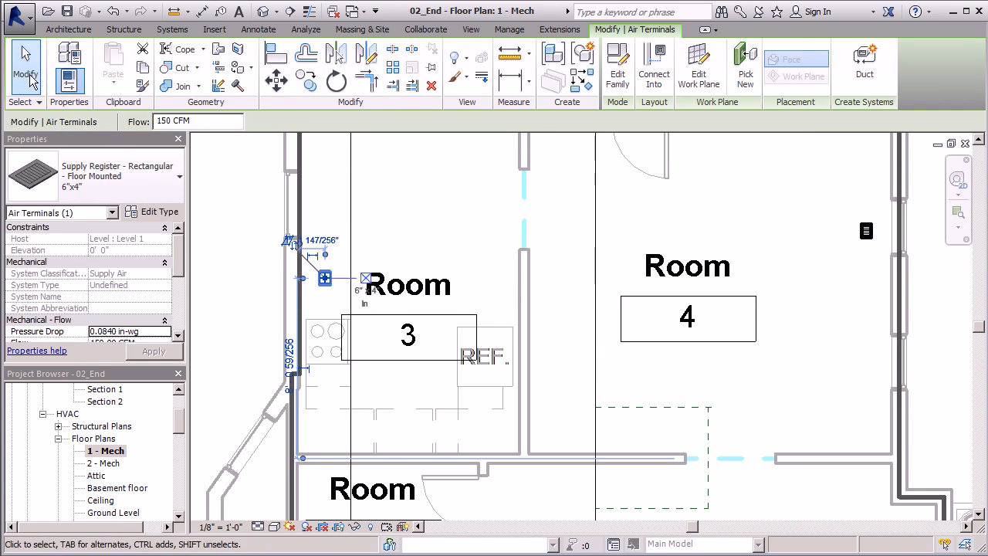
key(Escape)
scroll(427, 374, down, 4)
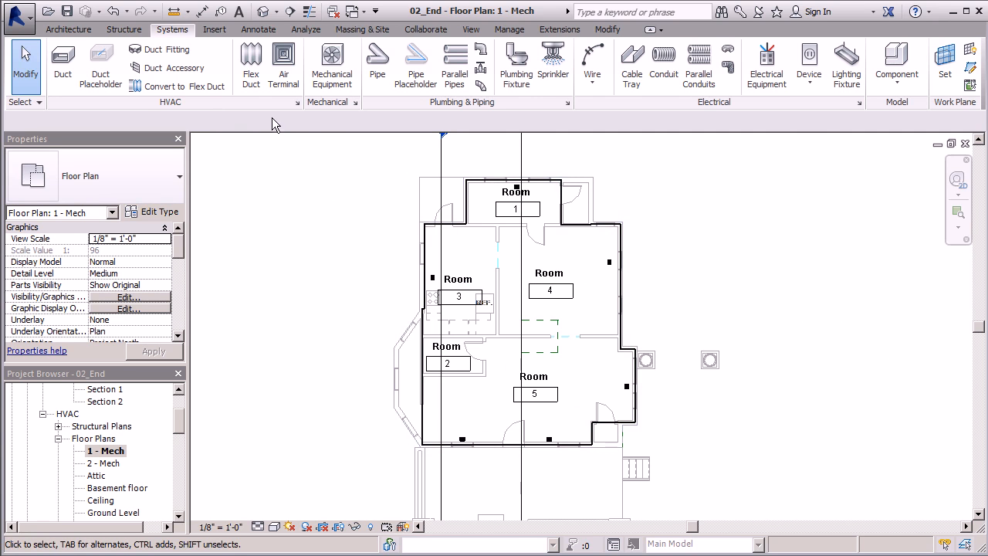
Place an Air Handling Unit - Split System - Vertical, type 03, on the Basement floor level inside the dashed square between Rooms 4 and 5.
click(330, 89)
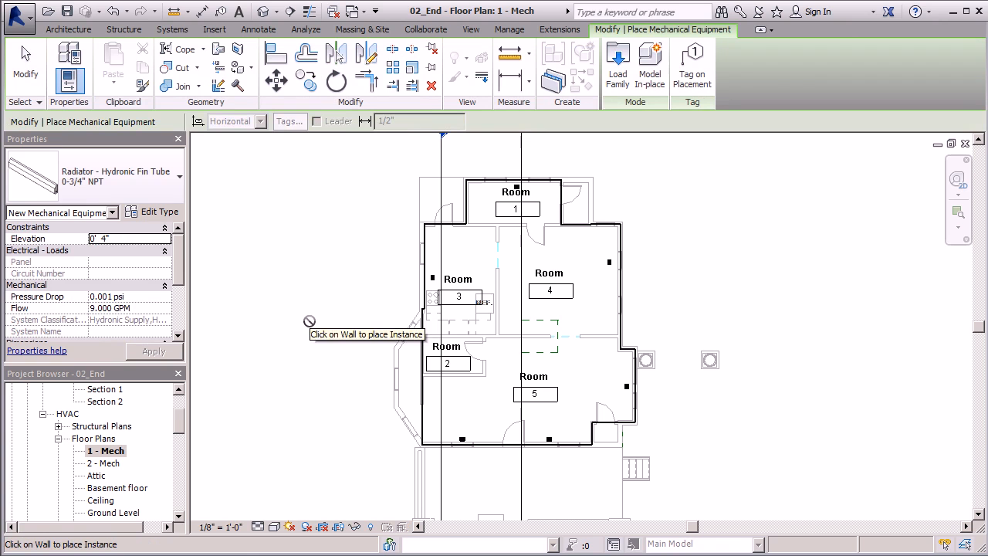
click(178, 173)
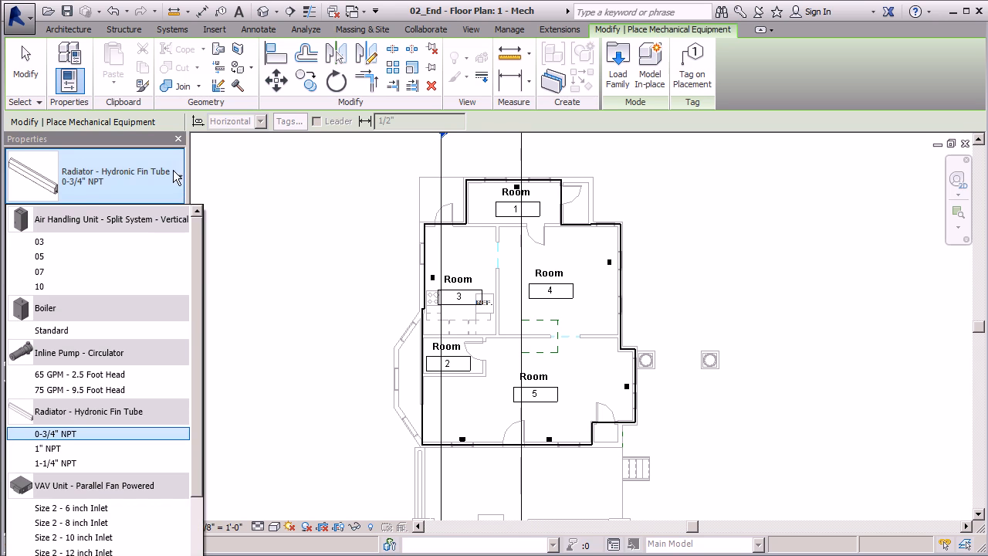
click(54, 242)
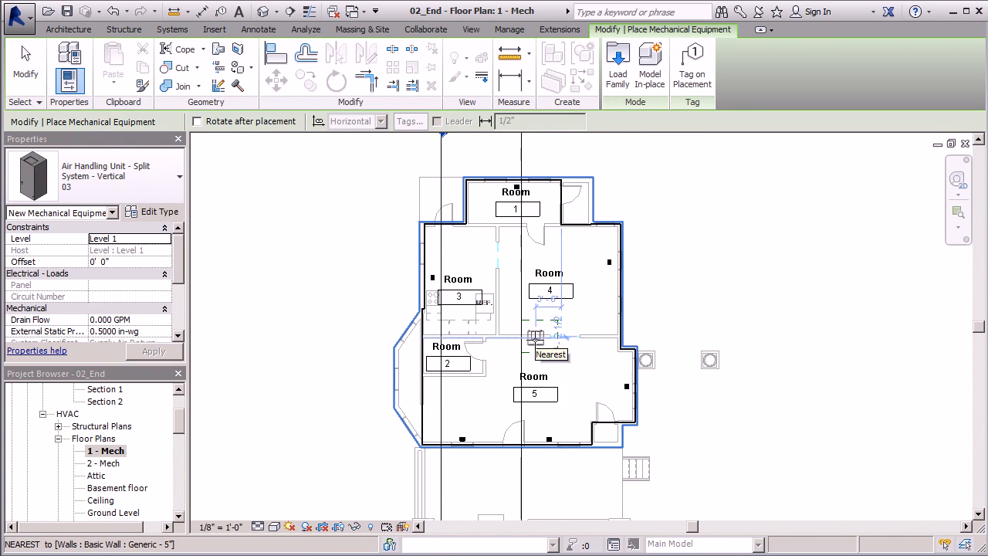
scroll(535, 337, up, 3)
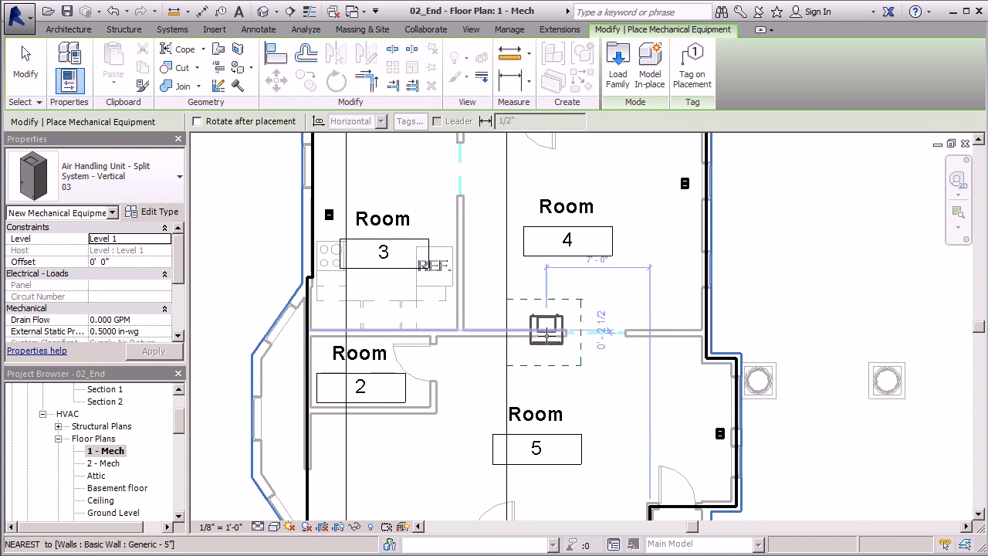
click(171, 242)
click(164, 240)
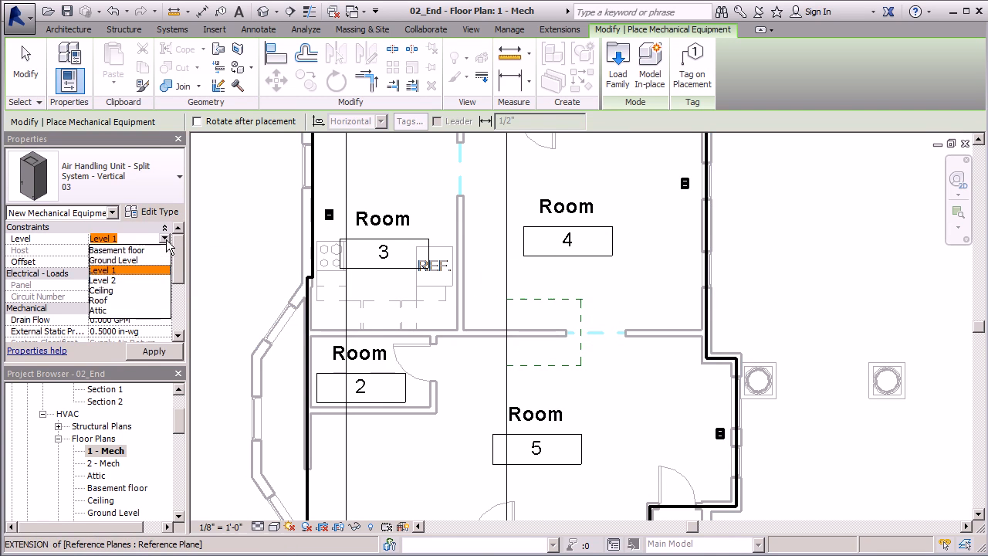
click(139, 251)
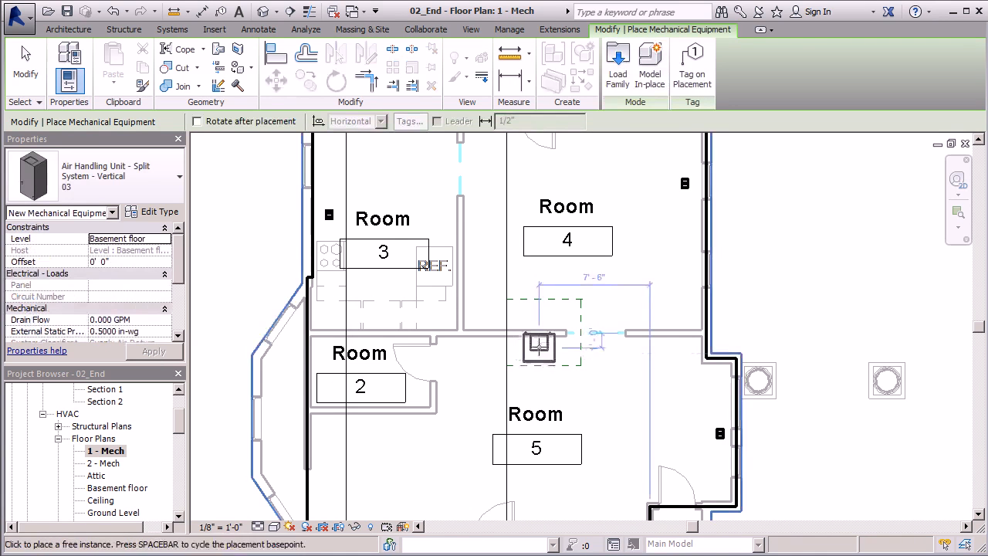
key(Escape)
key(Escape)
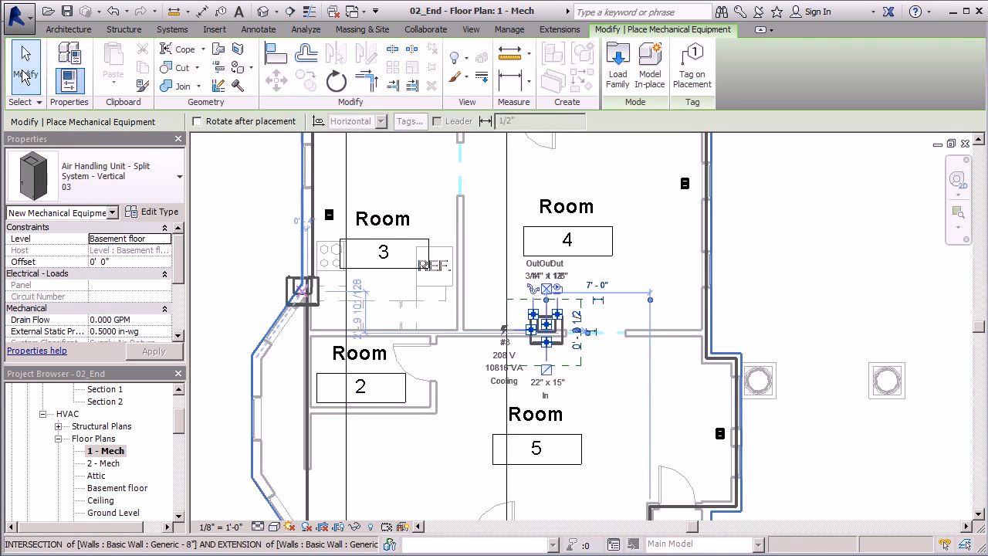
Open the Section 1 view and select the air handling unit.
mouse_move(178, 424)
mouse_down()
mouse_move(179, 458)
mouse_move(175, 443)
mouse_up()
scroll(123, 455, up, 6)
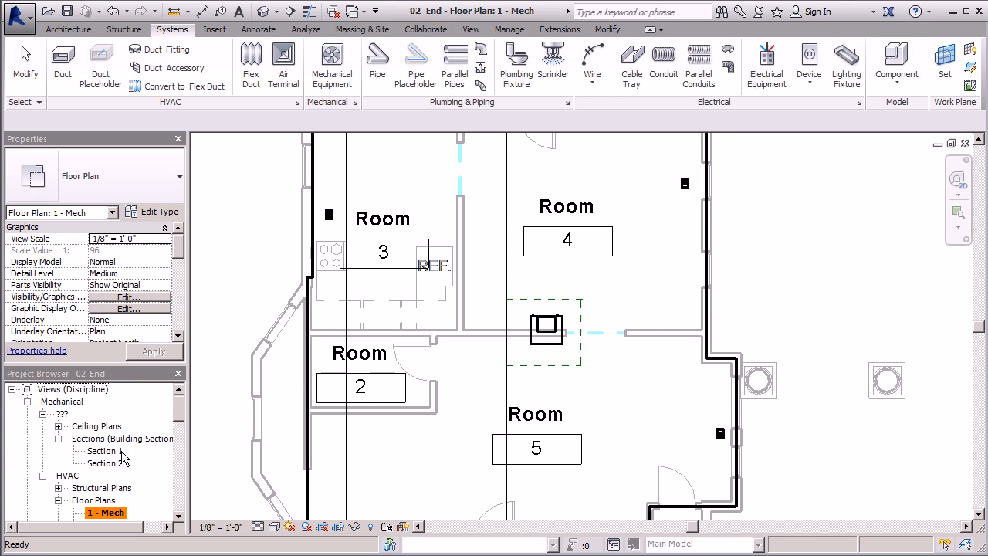
double_click(114, 454)
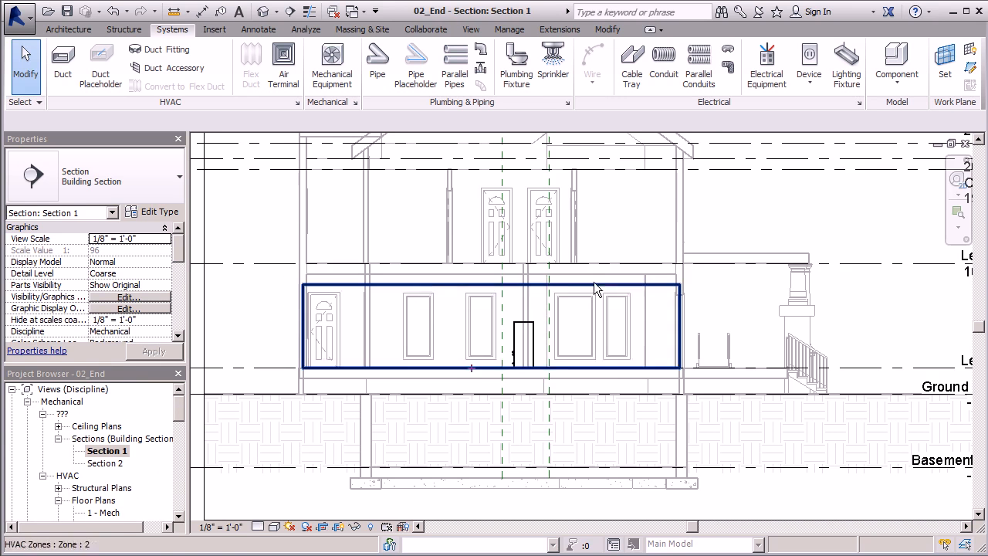
click(535, 334)
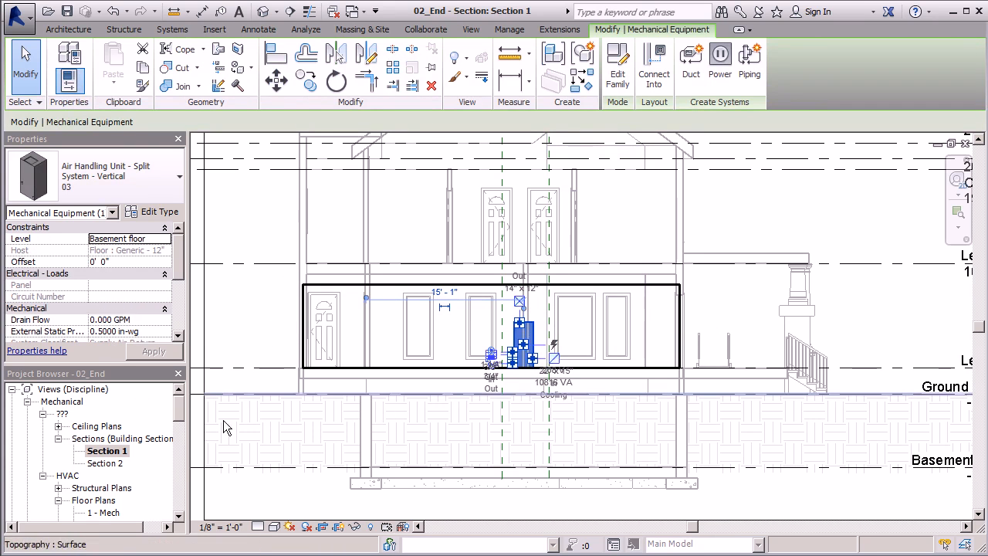
Set the air handling unit's offset to -9' 0".
click(103, 262)
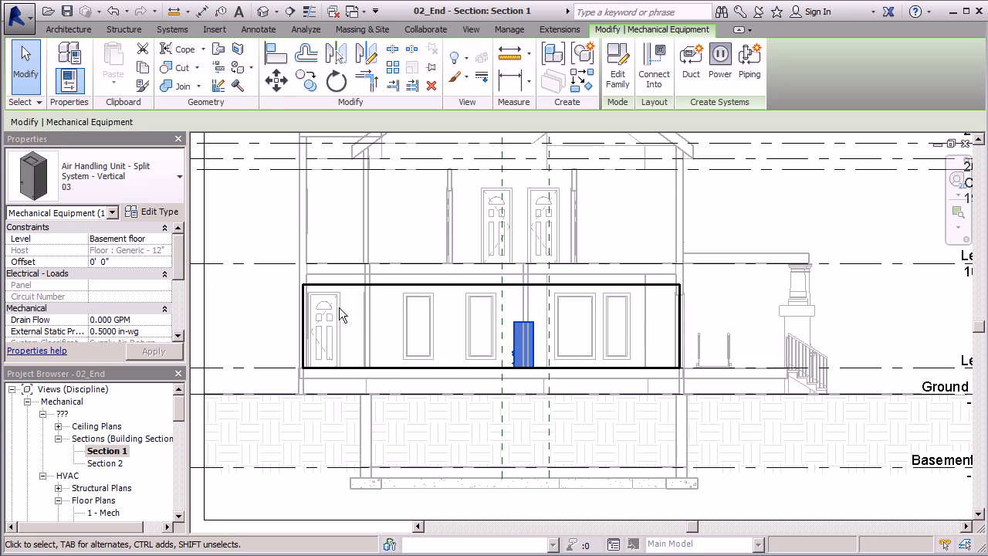
scroll(348, 315, down, 1)
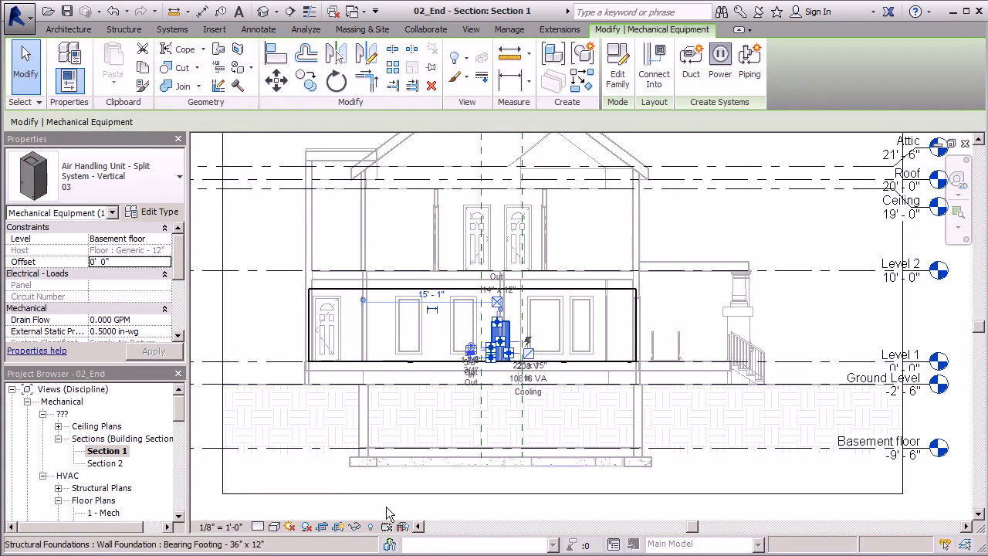
scroll(564, 363, up, 2)
scroll(563, 362, up, 1)
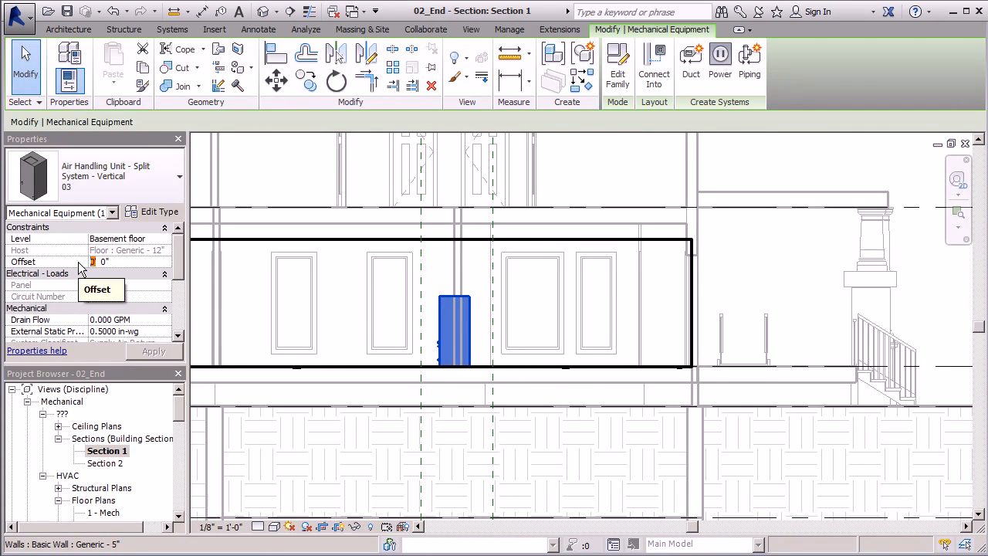
text(-9' 0")
key(Return)
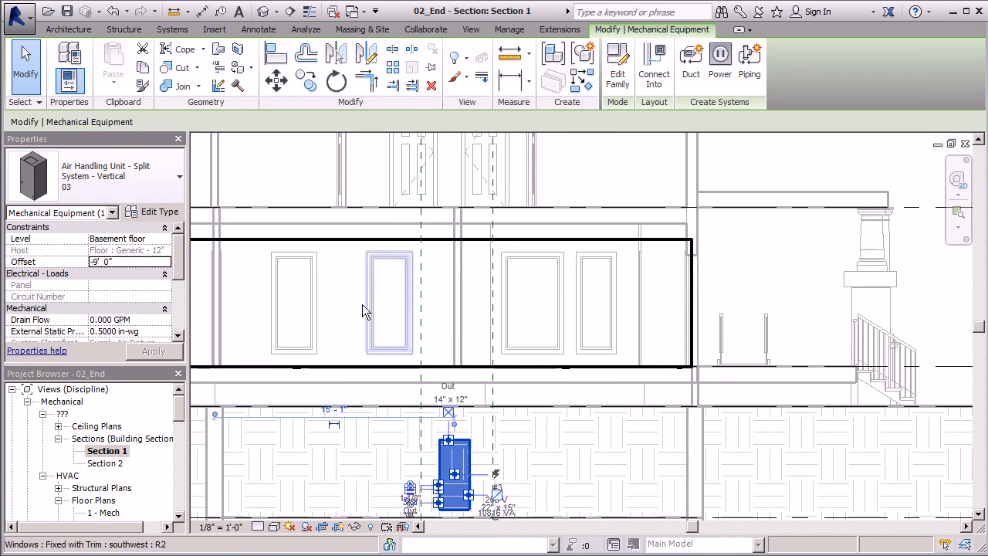
Set the air handling unit's offset to -9' 6" and check its position against the basement floor.
scroll(364, 305, down, 1)
scroll(195, 260, up, 2)
click(101, 262)
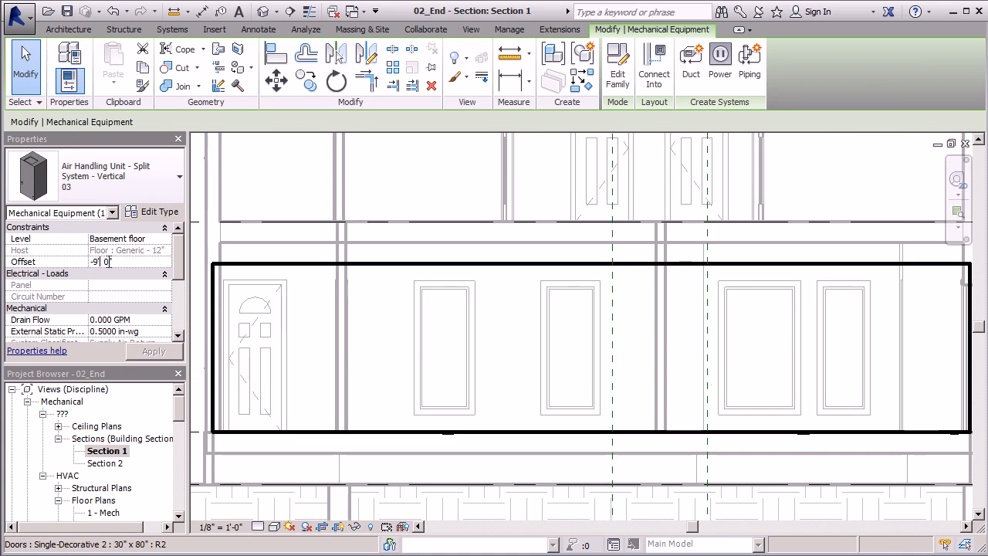
text(6")
click(154, 352)
scroll(246, 294, down, 5)
scroll(463, 480, up, 4)
key(Escape)
scroll(454, 362, up, 1)
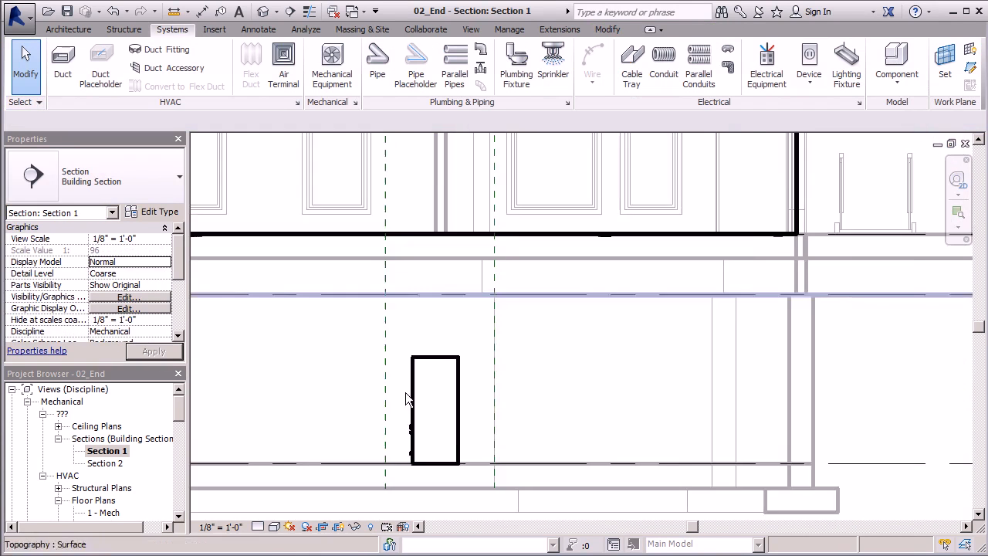
scroll(482, 417, down, 2)
scroll(444, 409, down, 1)
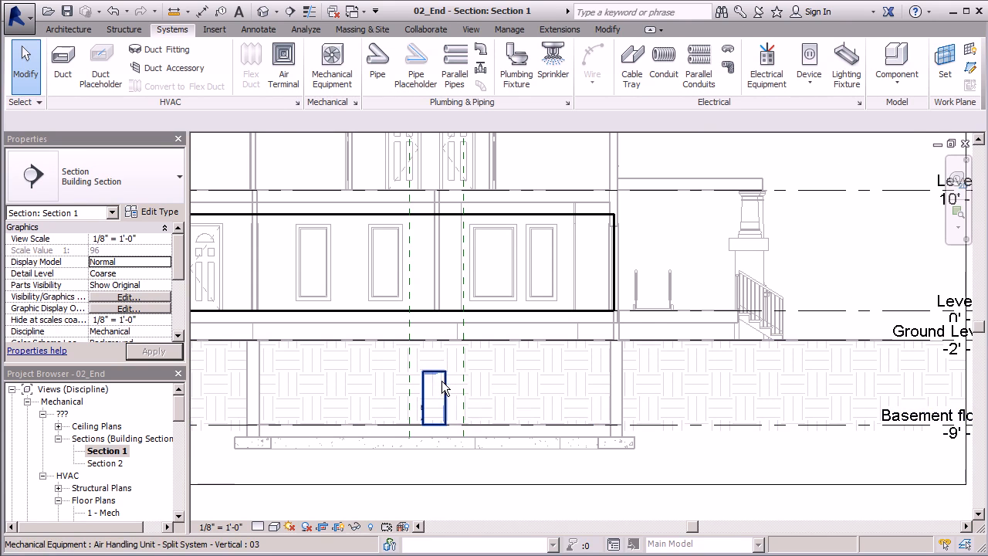
scroll(441, 381, down, 1)
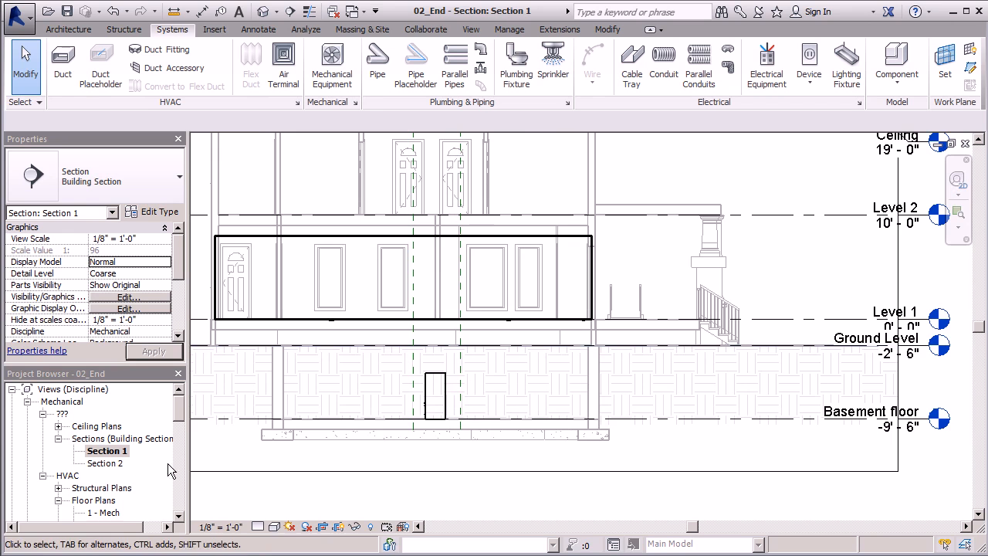
Return to the 1 - Mech floor plan and open its View Range settings.
double_click(116, 512)
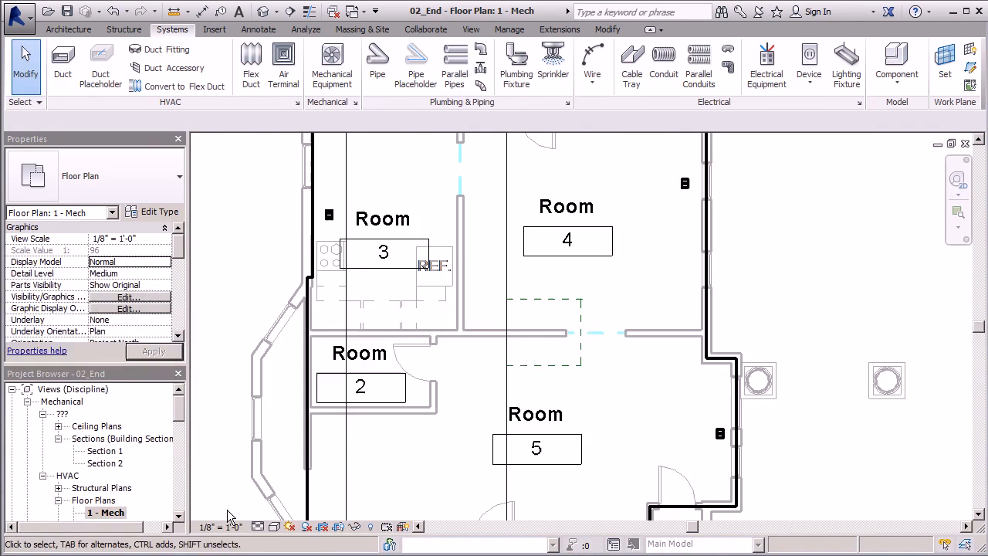
scroll(427, 259, down, 3)
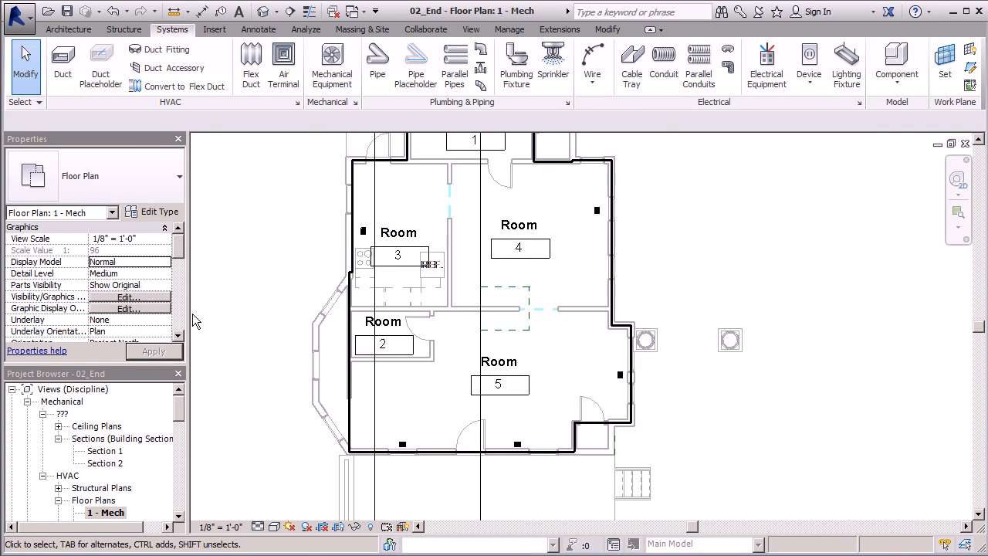
drag(177, 252, 184, 319)
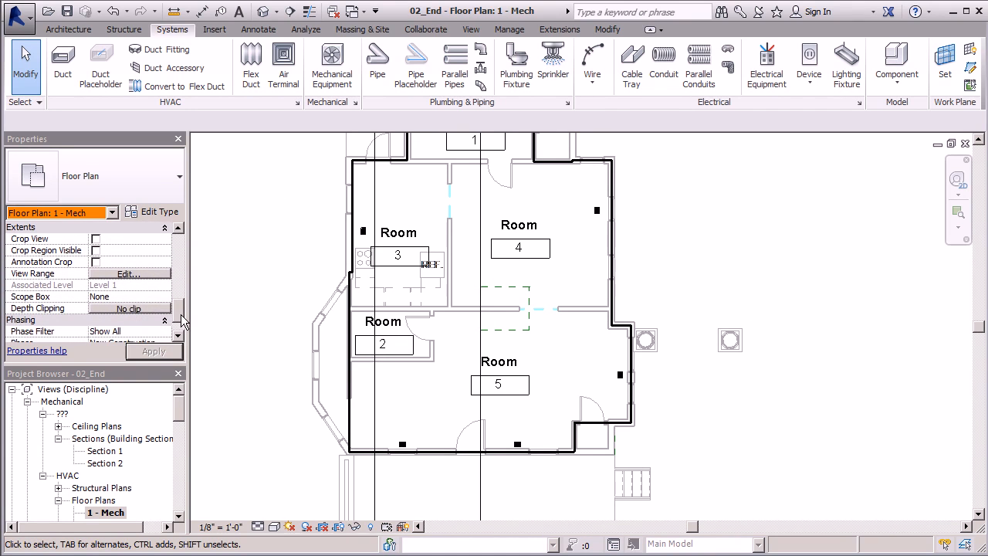
drag(179, 306, 180, 301)
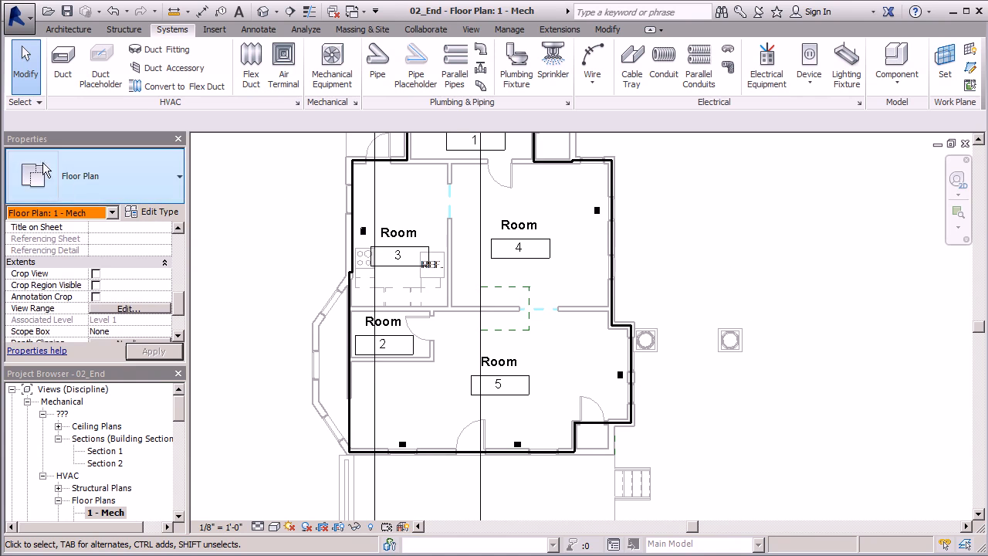
mouse_move(177, 305)
mouse_down()
mouse_move(178, 296)
mouse_move(183, 311)
mouse_up()
click(128, 274)
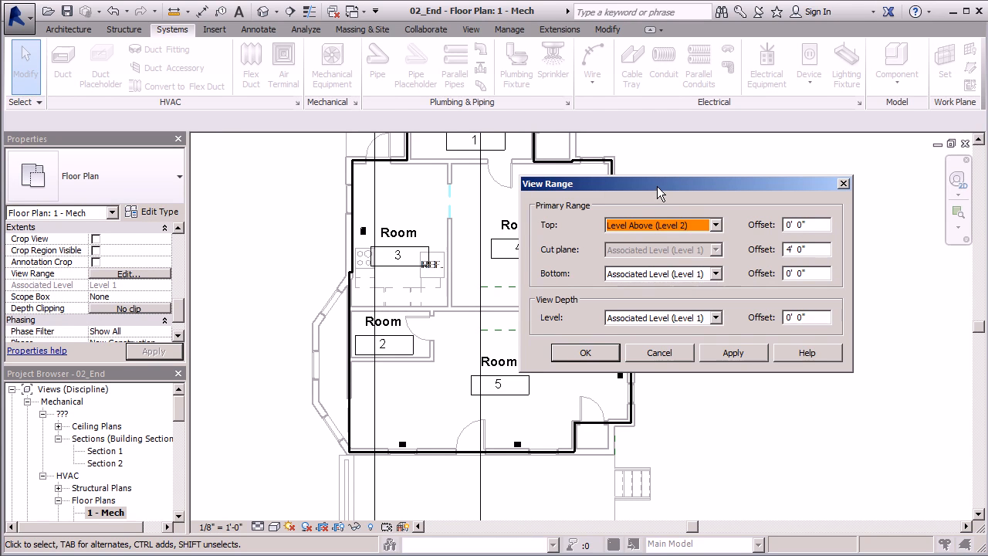
Set the view depth level to Basement floor, apply it, and check the air handling unit in the plan.
click(716, 317)
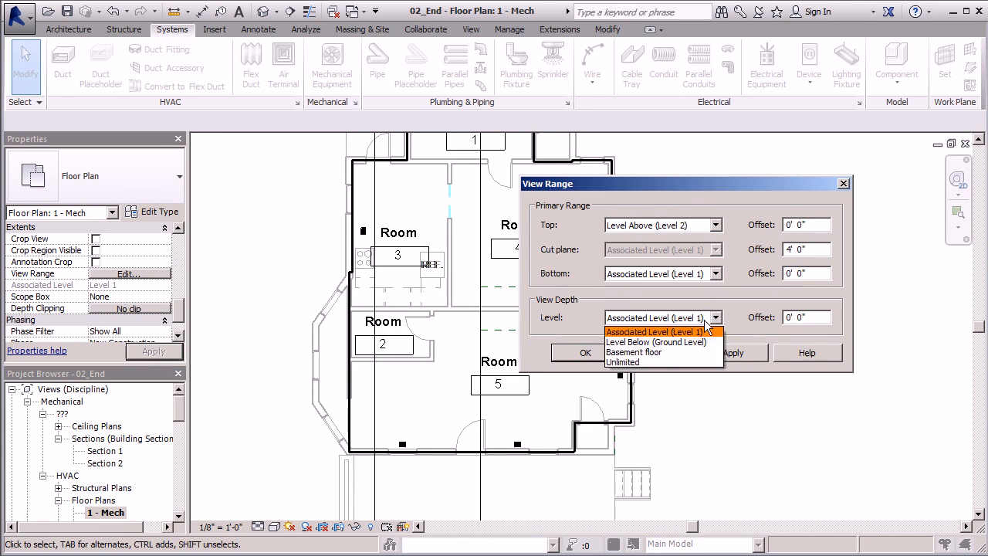
click(650, 353)
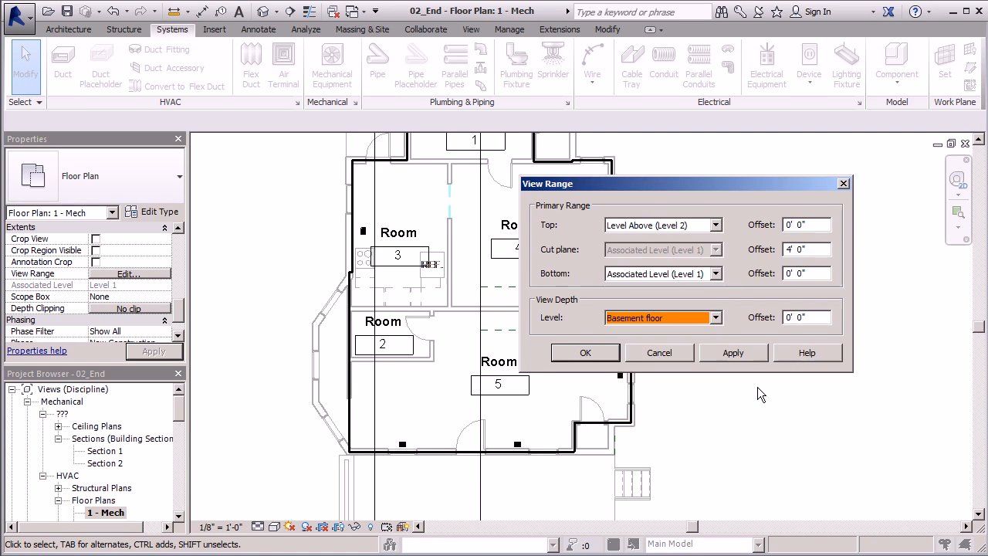
click(744, 355)
click(595, 354)
scroll(486, 305, up, 3)
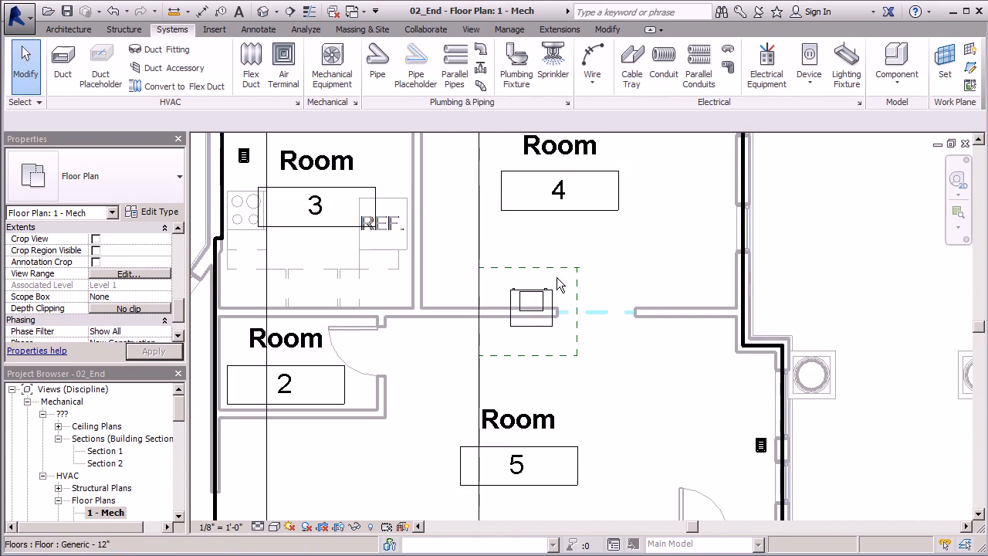
scroll(448, 328, down, 2)
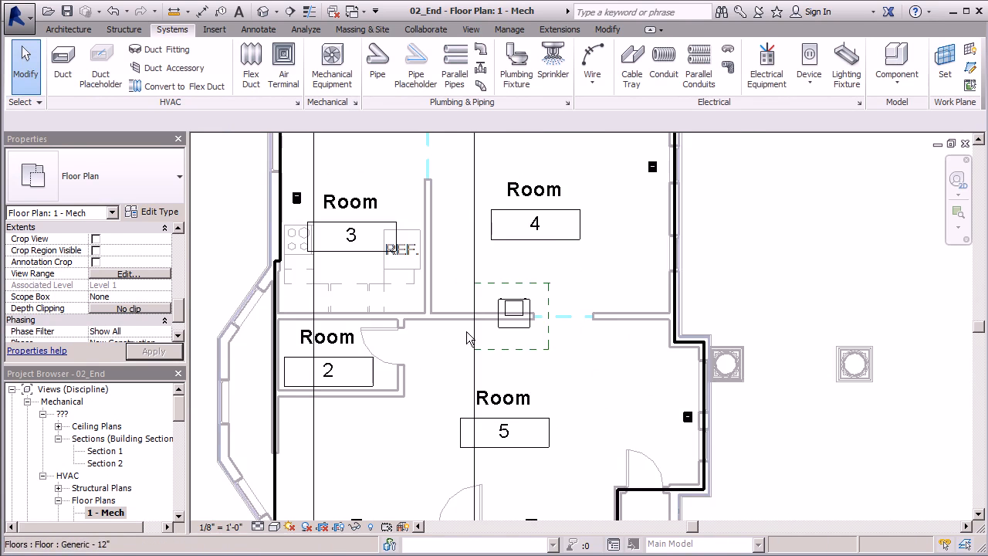
scroll(364, 411, down, 3)
scroll(363, 410, down, 1)
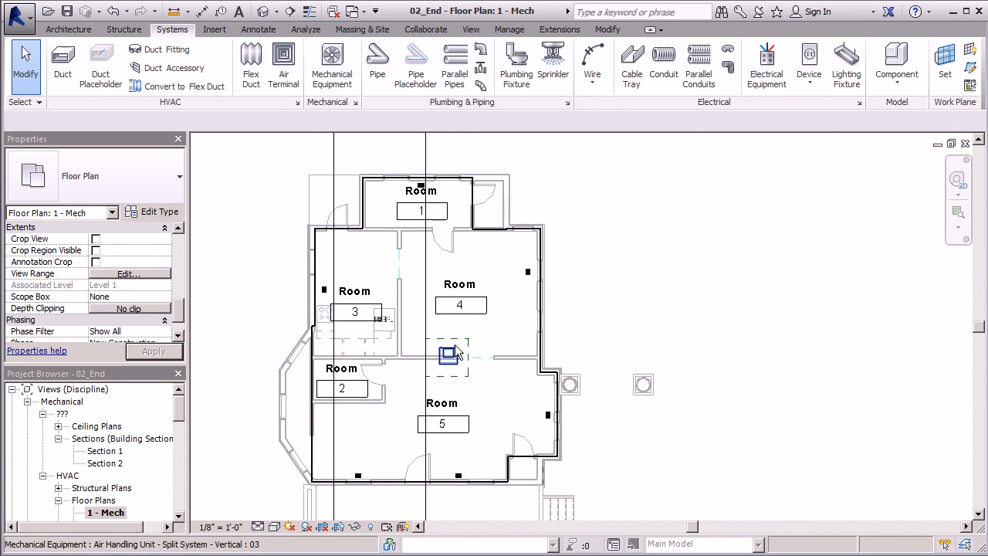